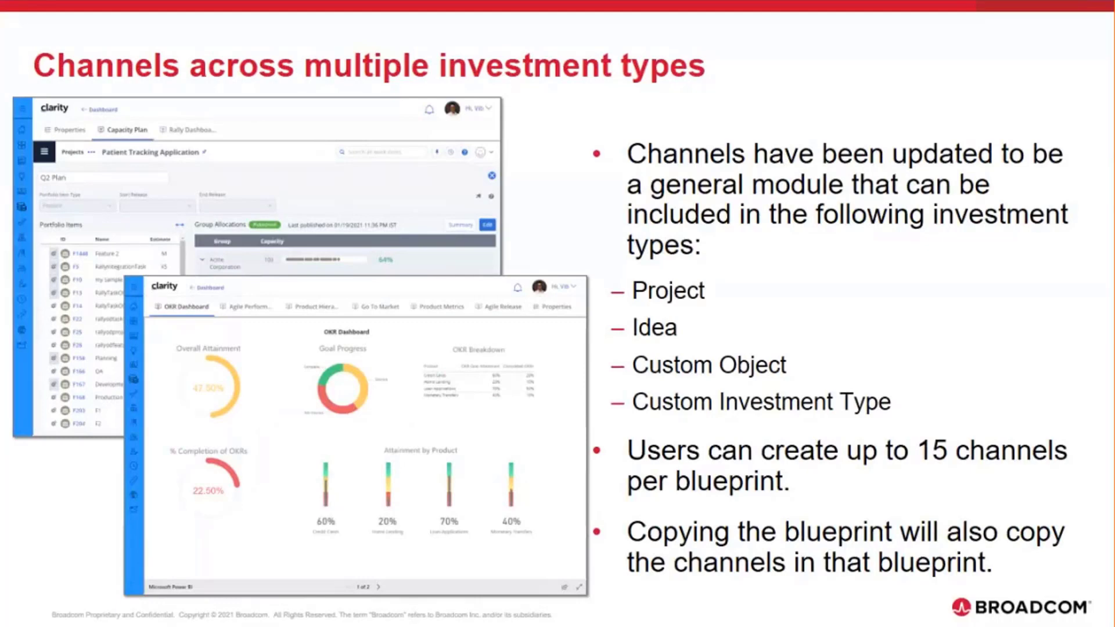
Step: Advance the slideshow to reveal the Channel Configuration slide's first bullet about the New Channel button
{"action": "key", "text": "Right"}
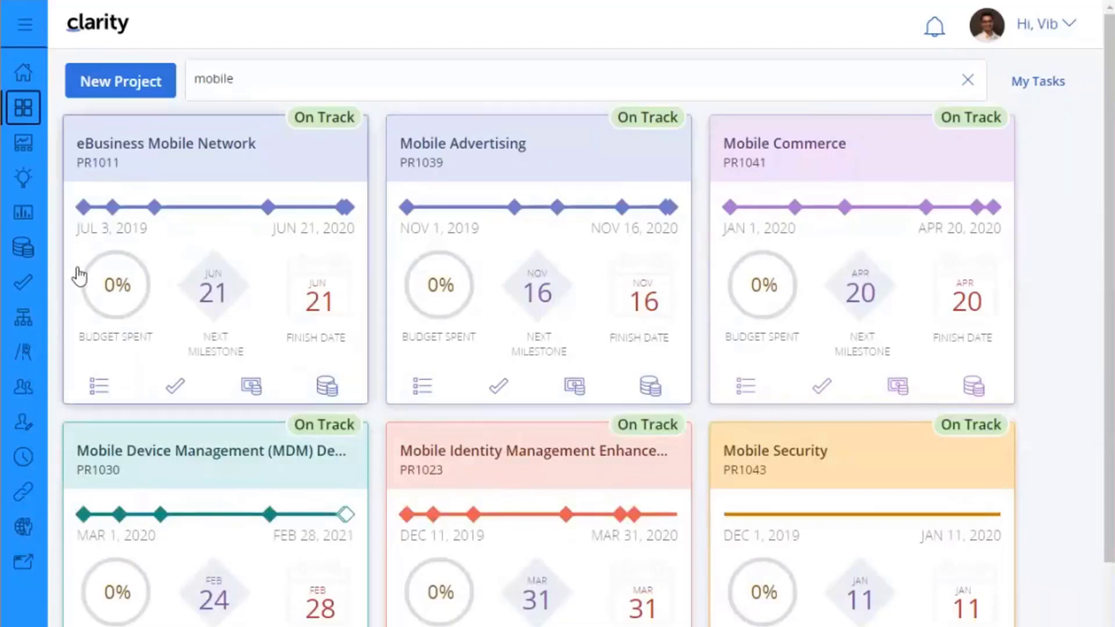
Step: Go to the Custom Objects area from the left sidebar
{"action": "left_click", "coordinate": [24, 250]}
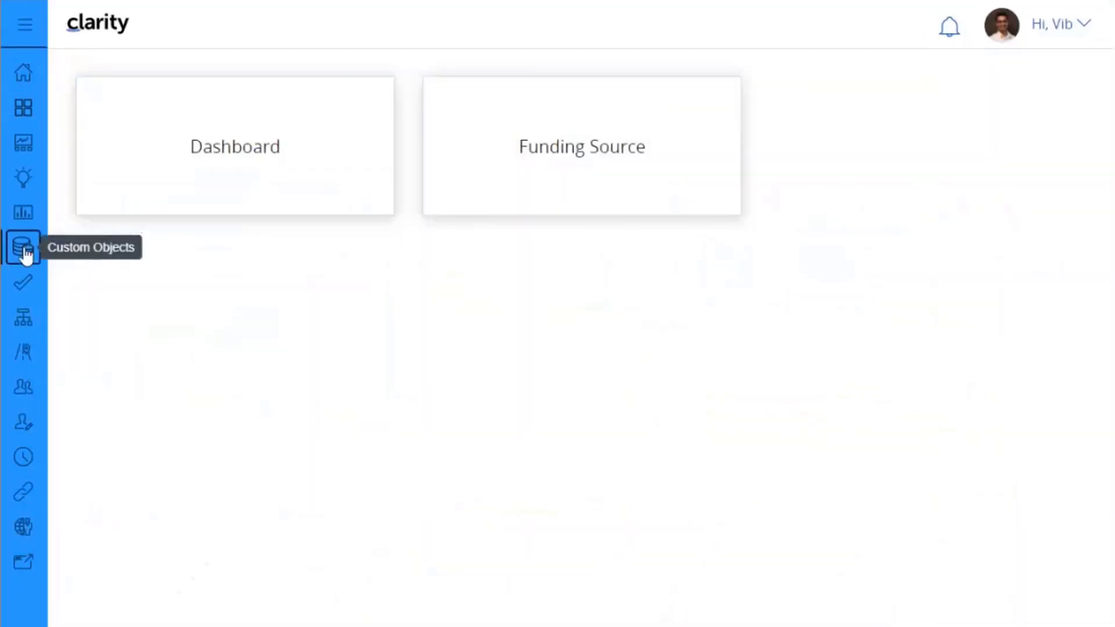
Step: Open the Agile Dashboard record (DB-001) from the Dashboard list and collapse its Summary section
{"action": "left_click", "coordinate": [219, 157]}
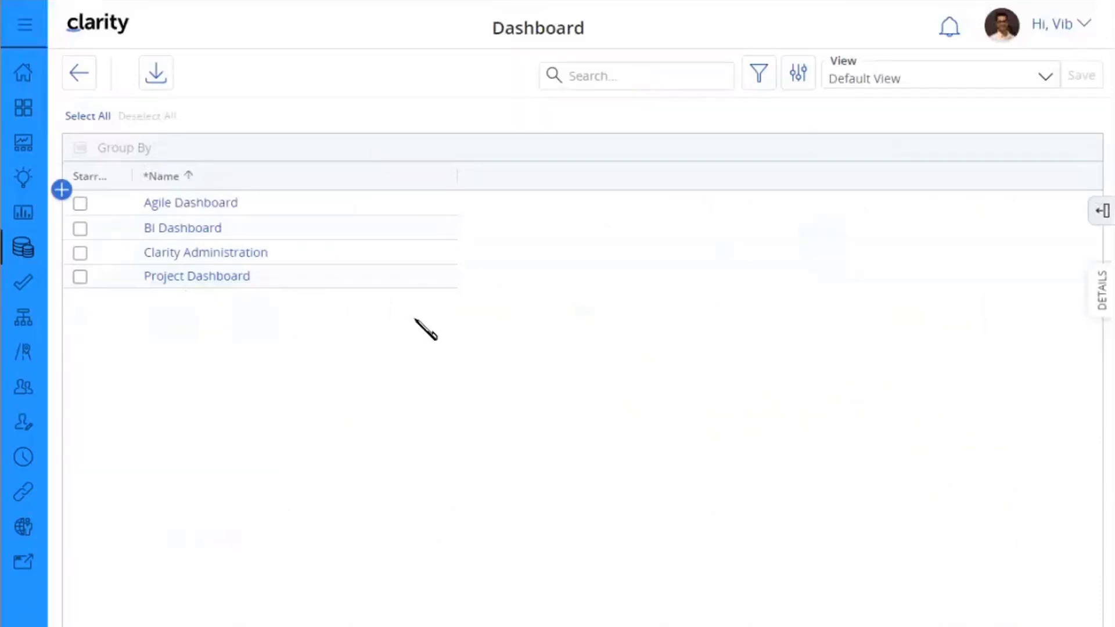
{"action": "left_click", "coordinate": [204, 203]}
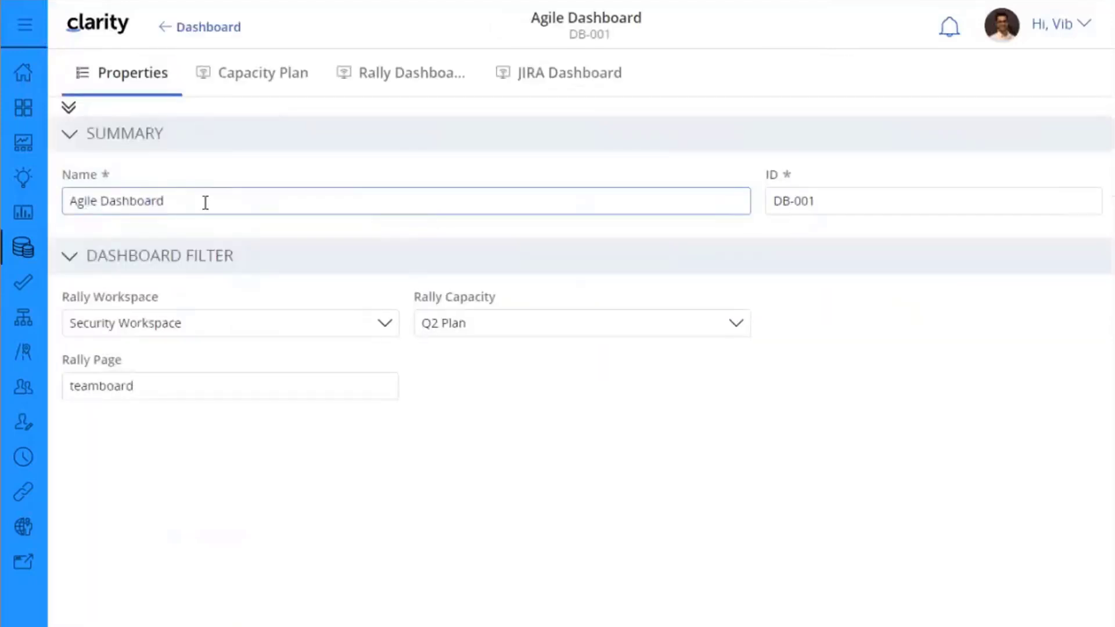
{"action": "left_click", "coordinate": [69, 134]}
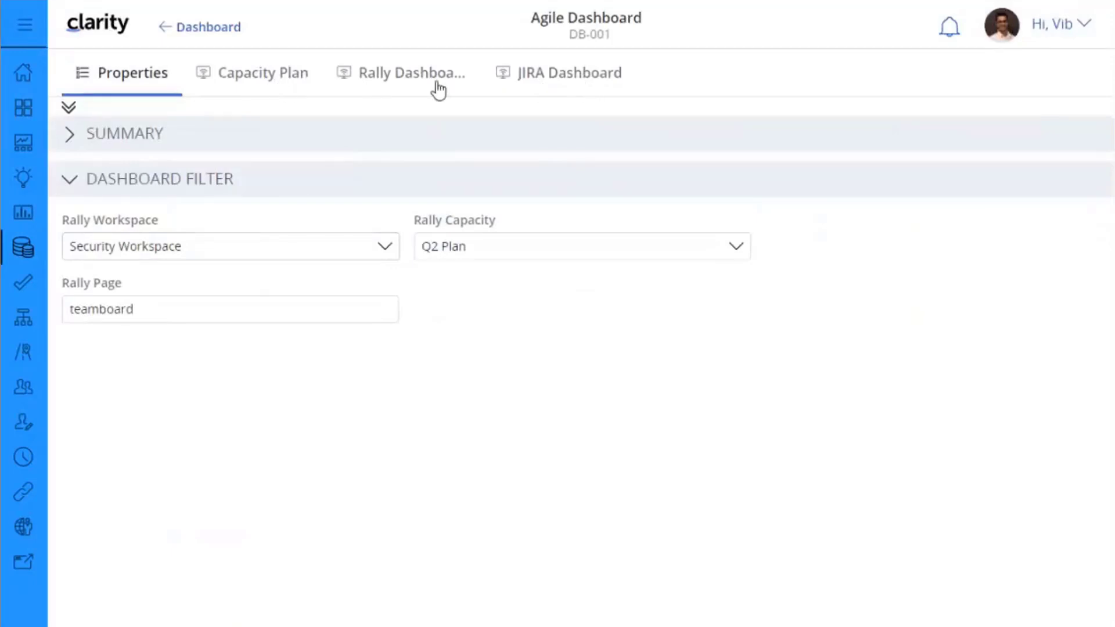
Step: View the Agile Dashboard's Capacity Plan channel with Q2 Plan group allocations
{"action": "left_click", "coordinate": [262, 80]}
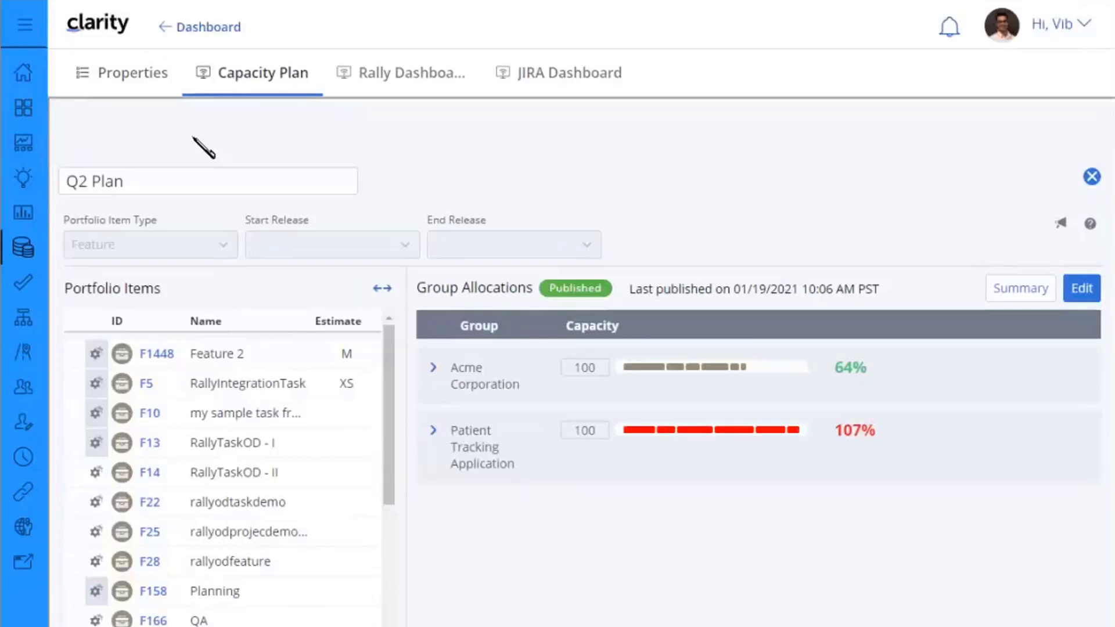
{"action": "left_click", "coordinate": [100, 182]}
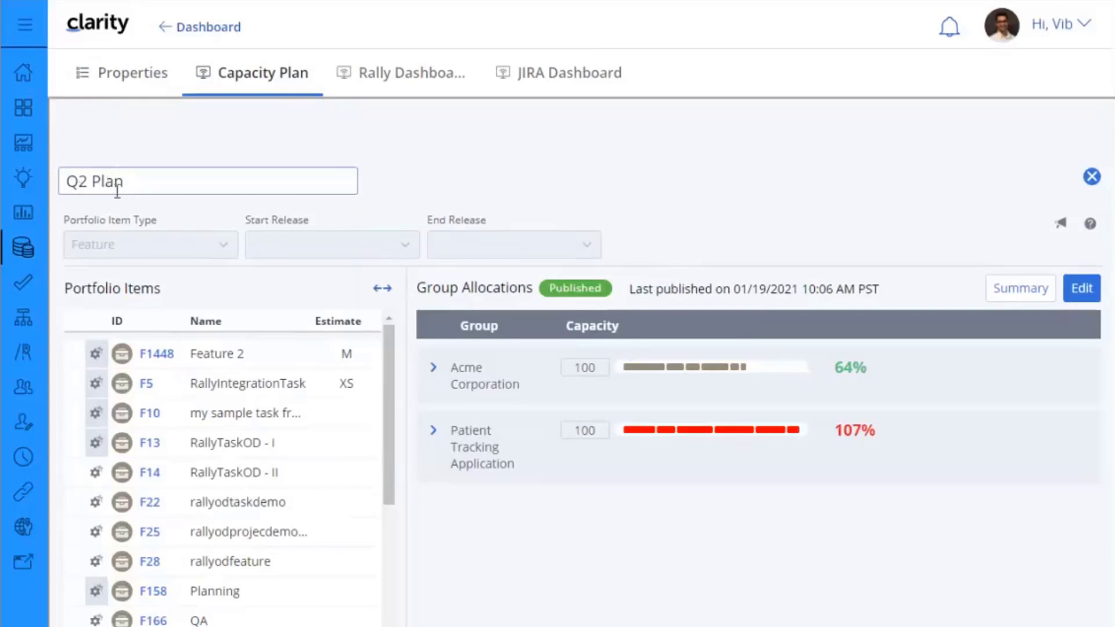
Step: Change the dashboard's Rally Capacity to Q1 Plan and confirm the Capacity Plan channel loads it
{"action": "left_click", "coordinate": [109, 83]}
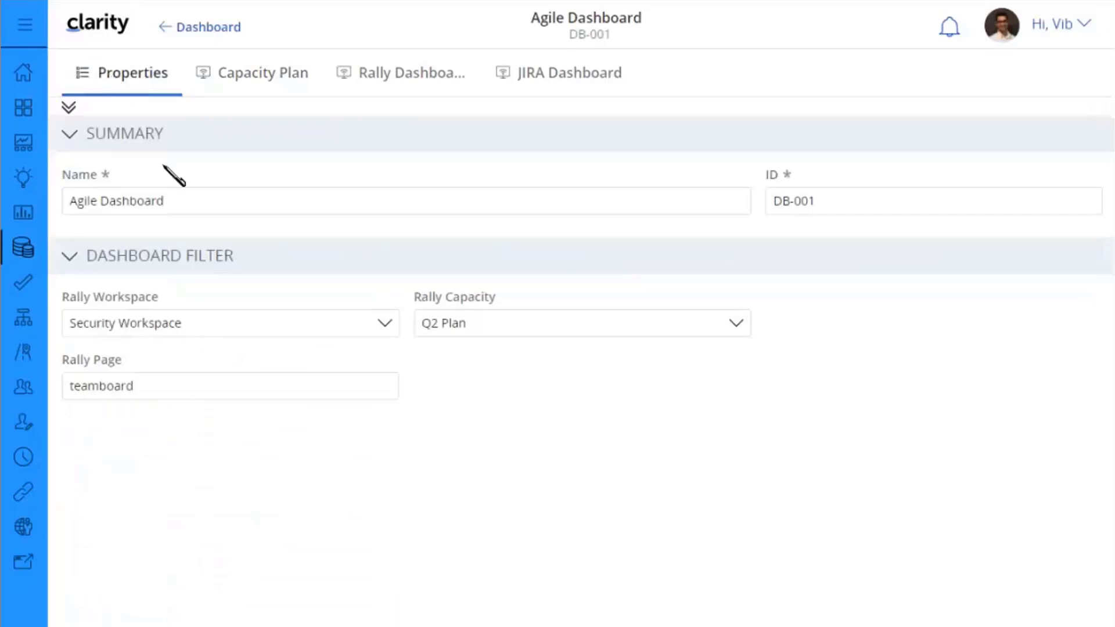
{"action": "left_click", "coordinate": [574, 326]}
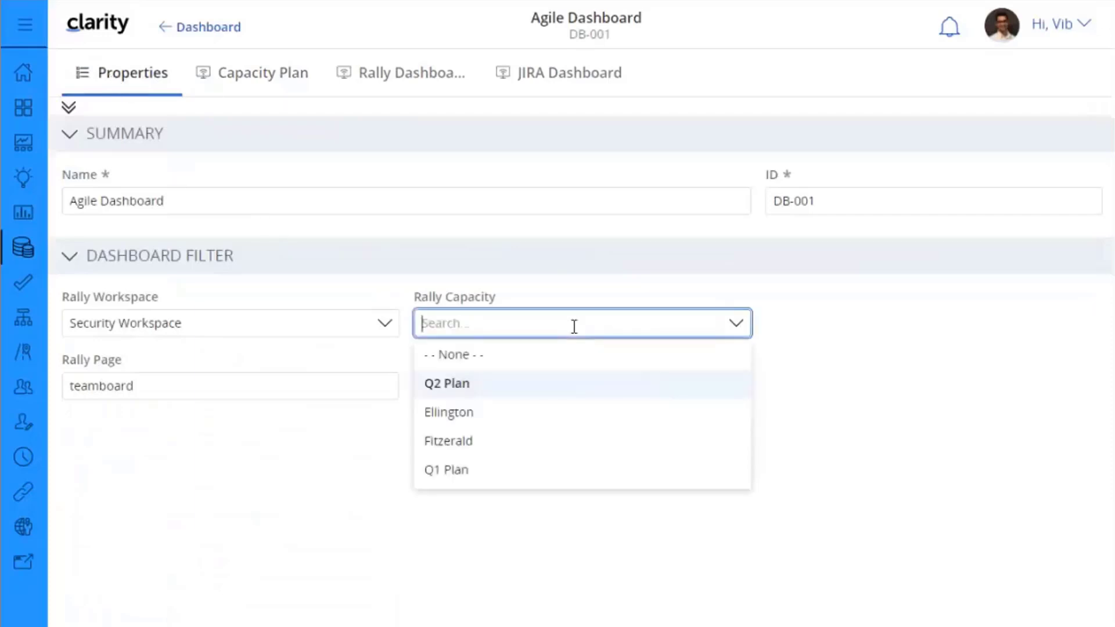
{"action": "left_click", "coordinate": [498, 482]}
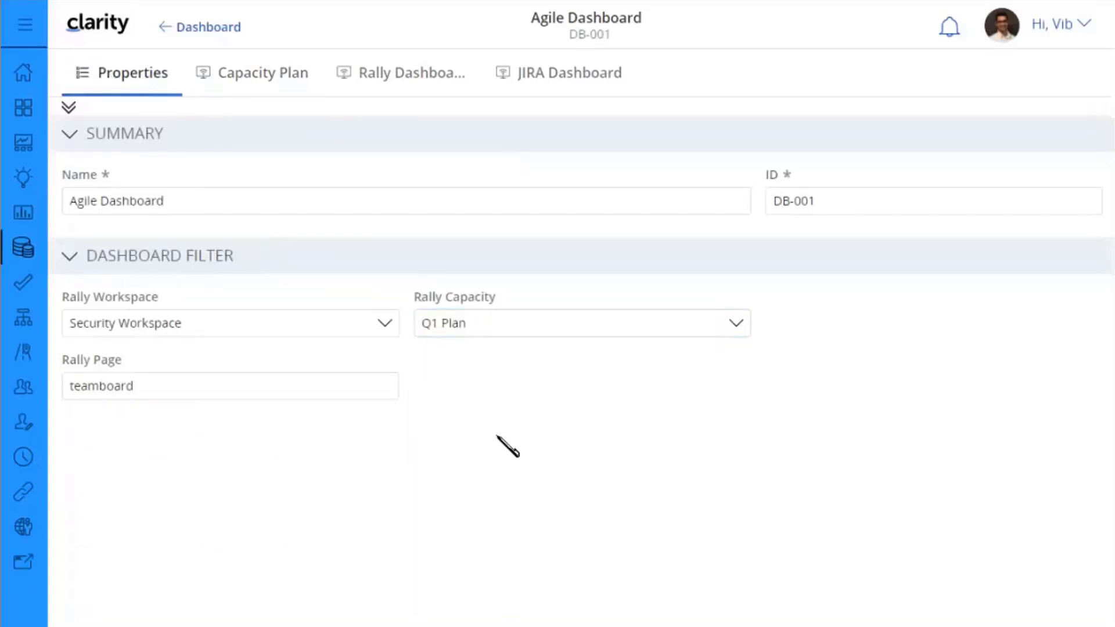
{"action": "left_click", "coordinate": [263, 79]}
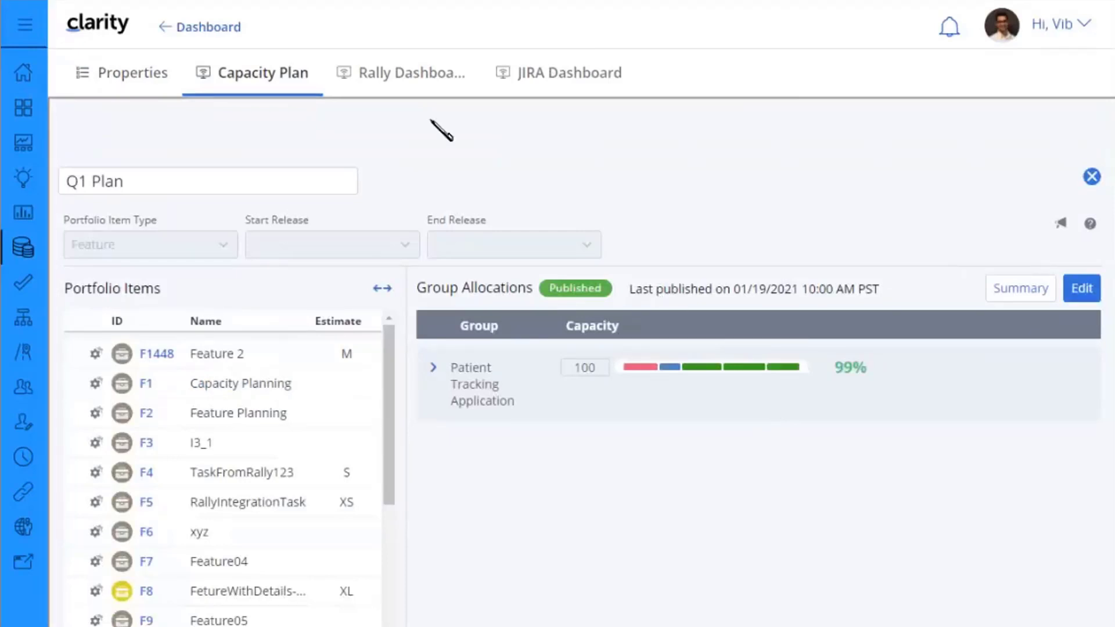
Step: Show the Rally Team Board with Defined, In-Progress, Completed and Accepted columns
{"action": "left_click", "coordinate": [399, 86]}
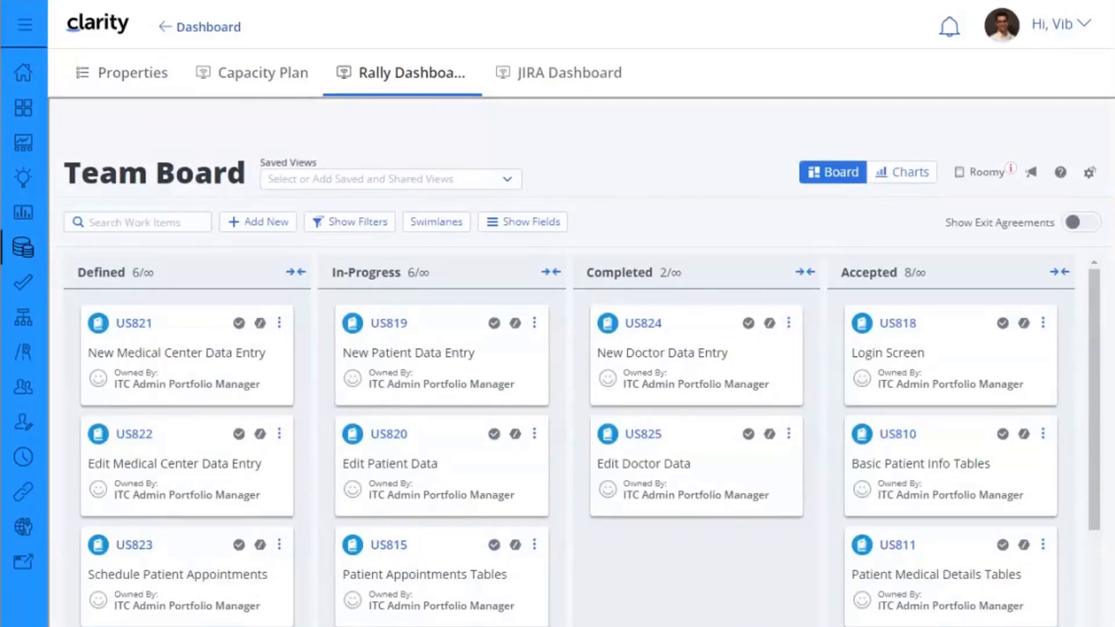
Step: Change the Rally Page filter from teamboard to 'investments' and view the resulting Investments grid
{"action": "left_click", "coordinate": [116, 85]}
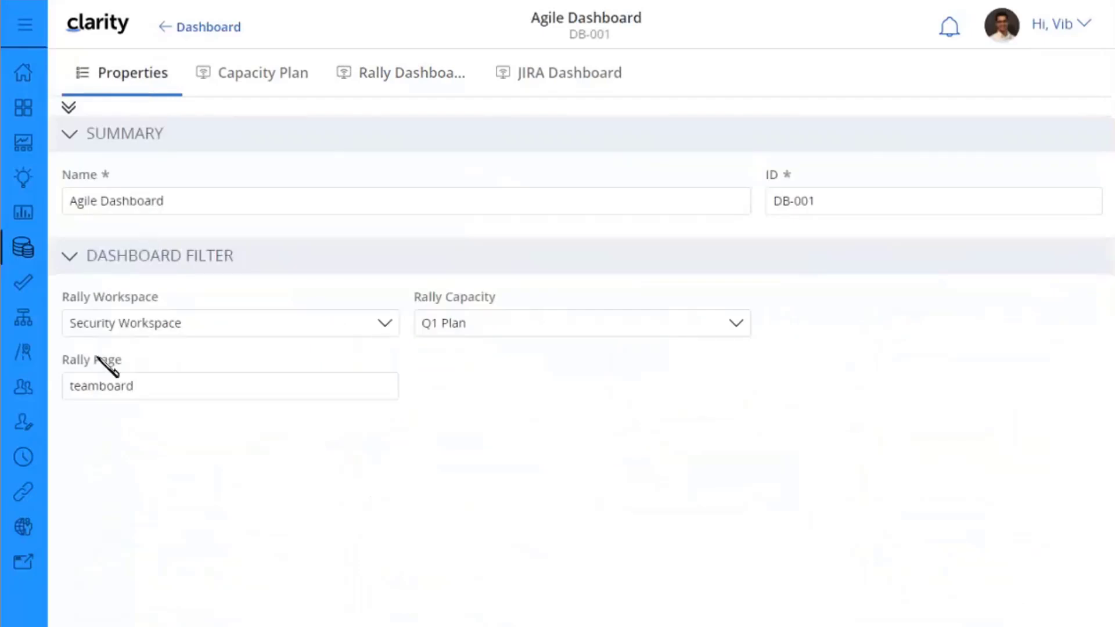
{"action": "left_click", "coordinate": [154, 384]}
{"action": "left_click", "coordinate": [99, 386]}
{"action": "double_click", "coordinate": [99, 385]}
{"action": "type", "text": "investments"}
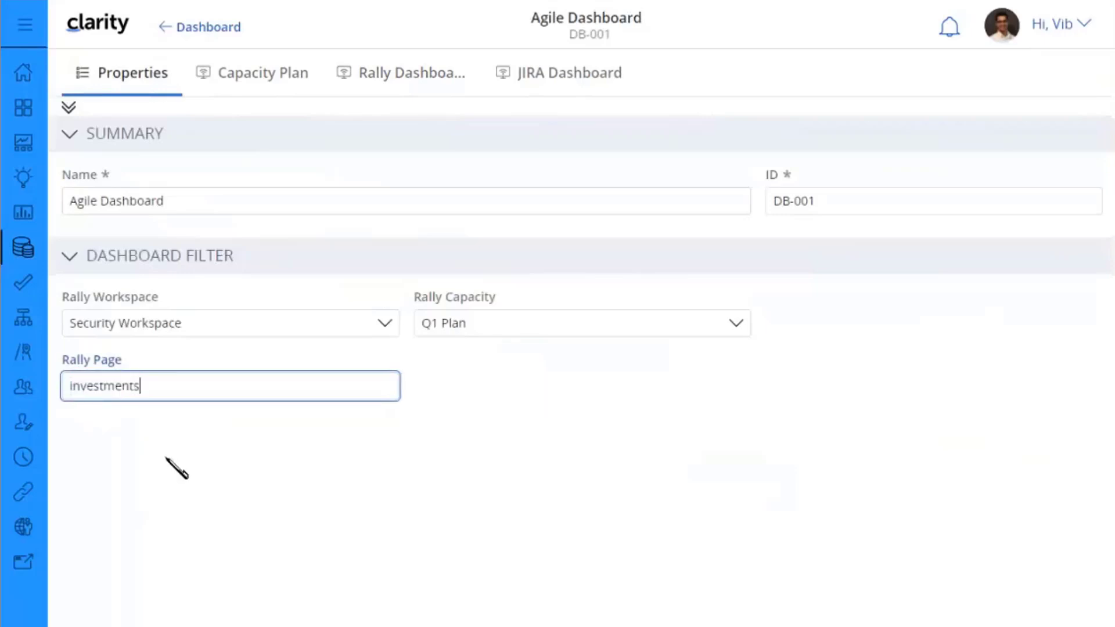
{"action": "left_click", "coordinate": [171, 459]}
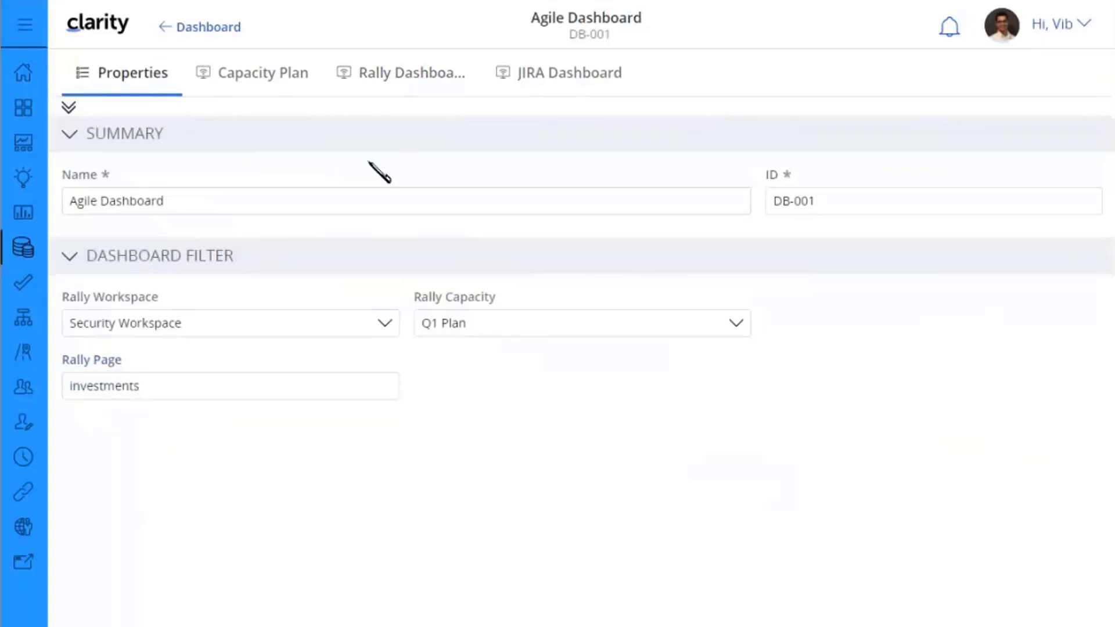
{"action": "left_click", "coordinate": [411, 86]}
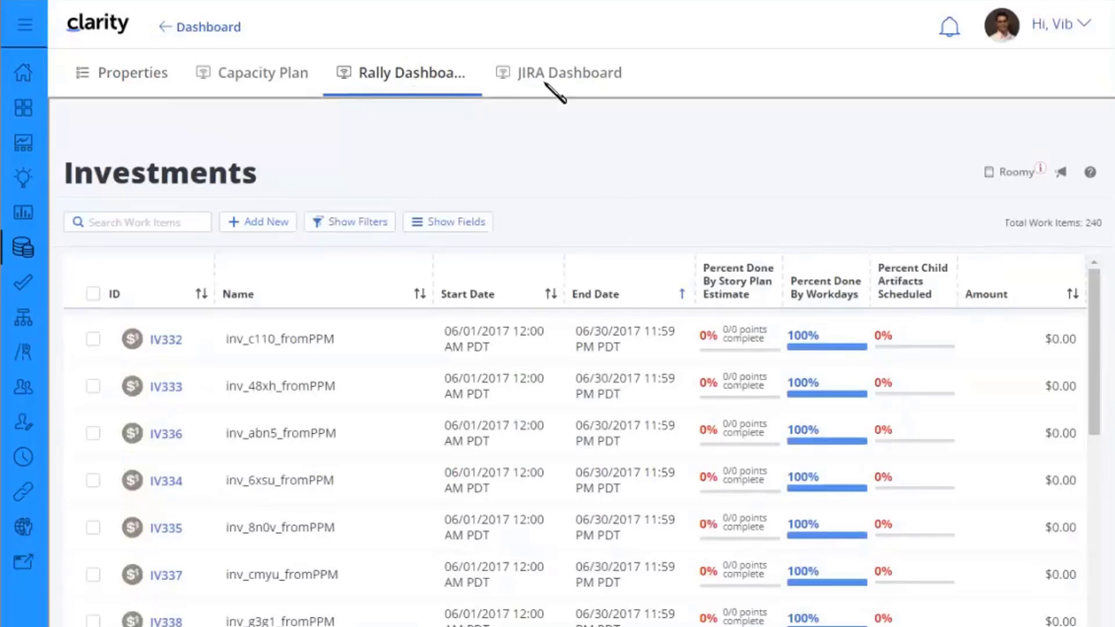
Step: Display the JIRA Dashboard channel showing the Web Based Trading board
{"action": "left_click", "coordinate": [550, 88]}
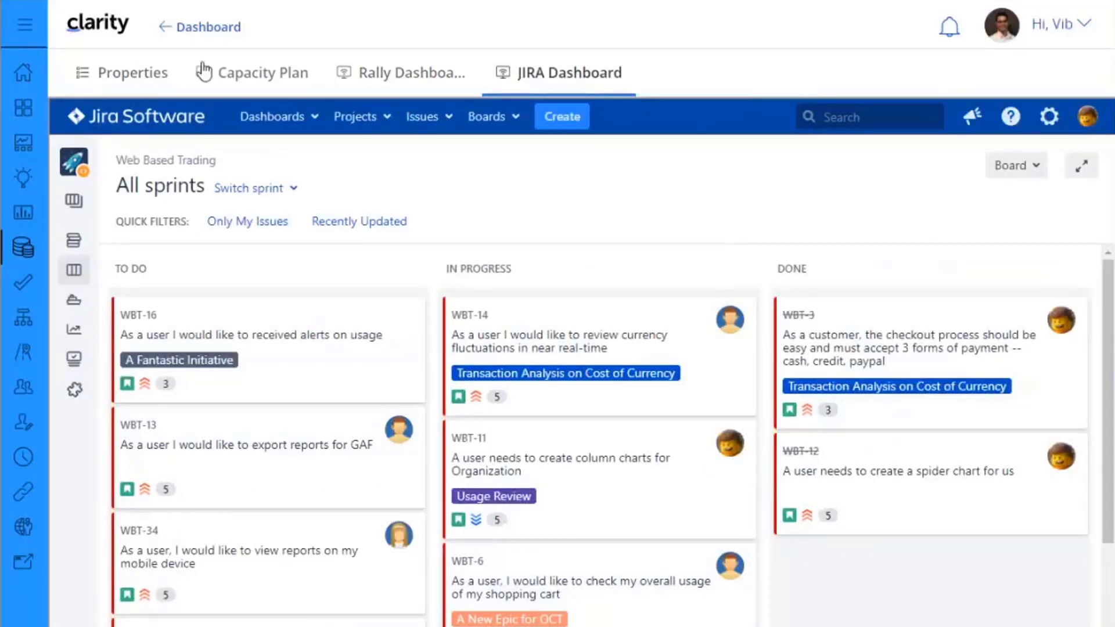
Step: Open the BI Dashboard, view Agile Performance, then the Go To Market Progress Report for DPM Loan App Rel 4.0
{"action": "left_click", "coordinate": [208, 32]}
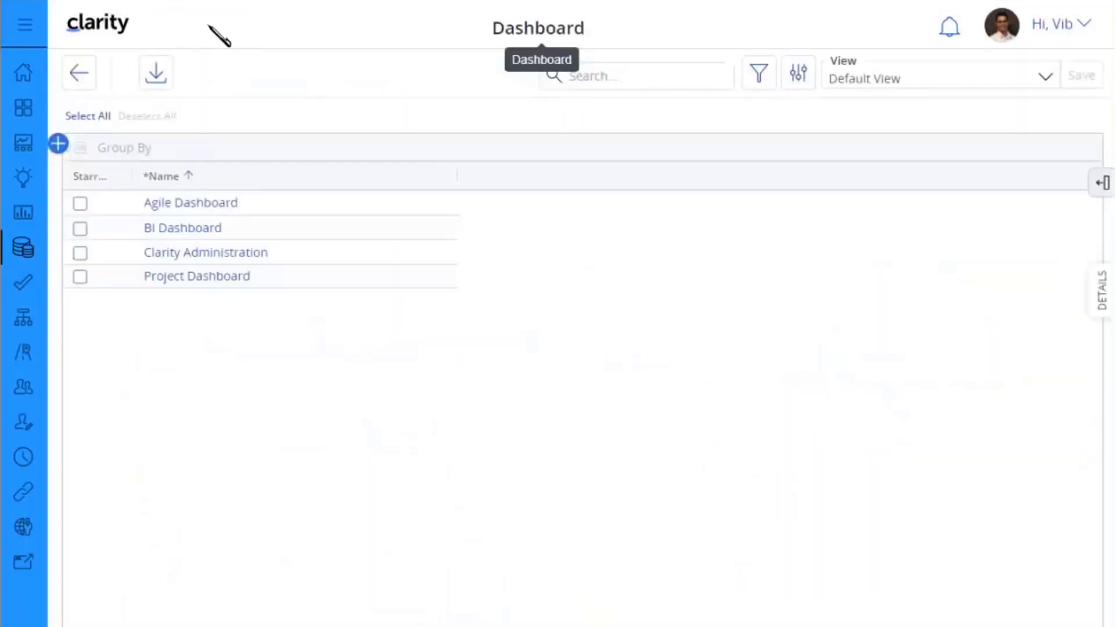
{"action": "left_click", "coordinate": [201, 231]}
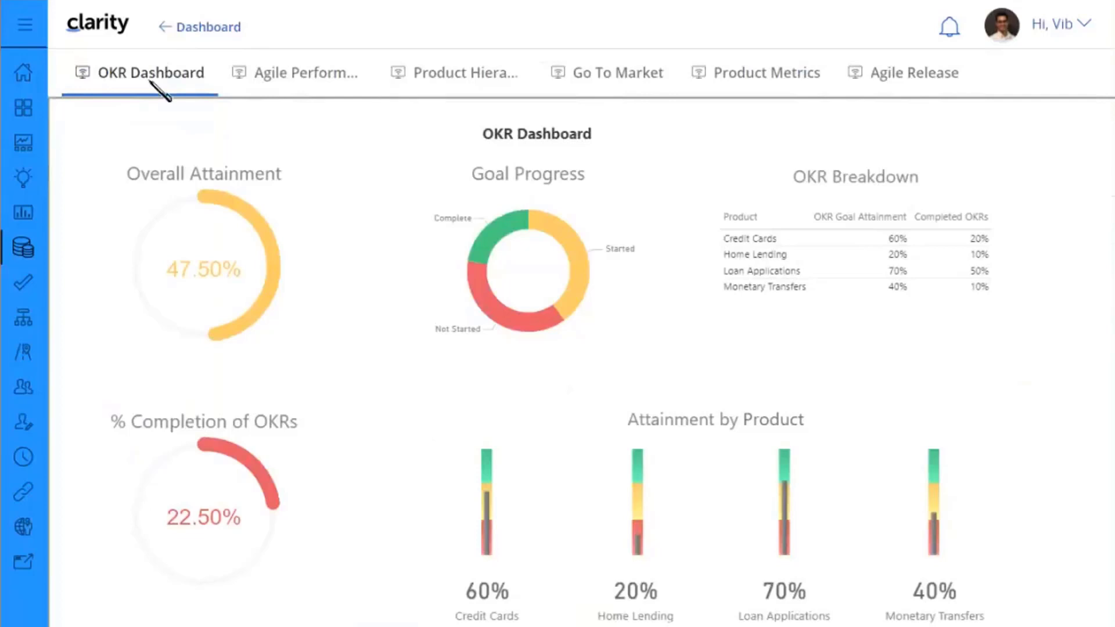
{"action": "left_click", "coordinate": [298, 79]}
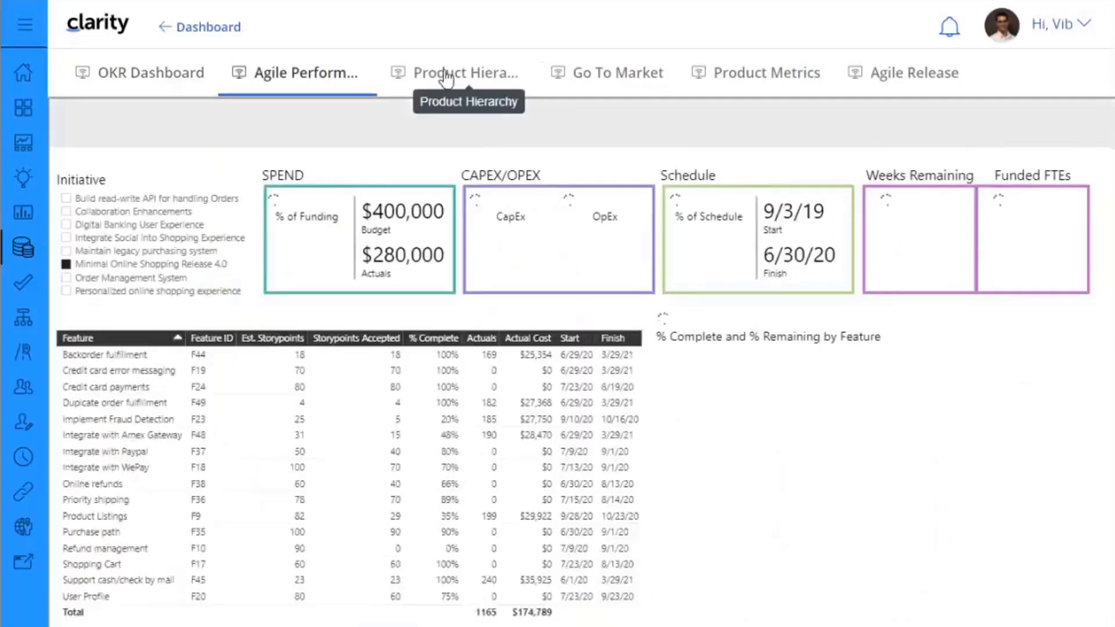
{"action": "left_click", "coordinate": [616, 75]}
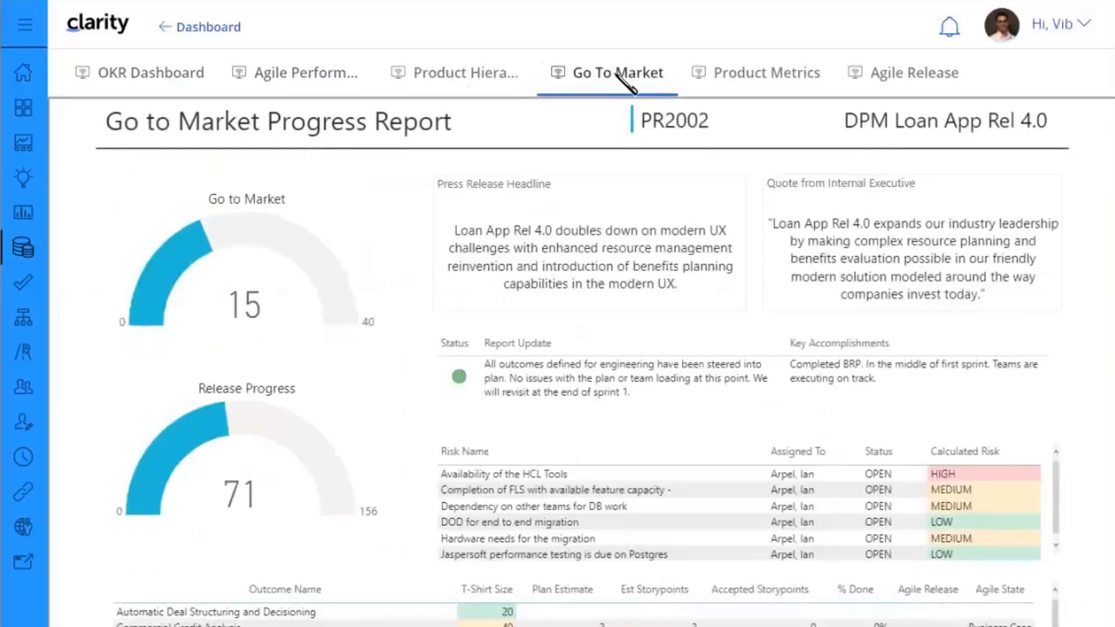
Step: Leave the Go to Market report and return to the list of four dashboards
{"action": "left_click", "coordinate": [202, 32]}
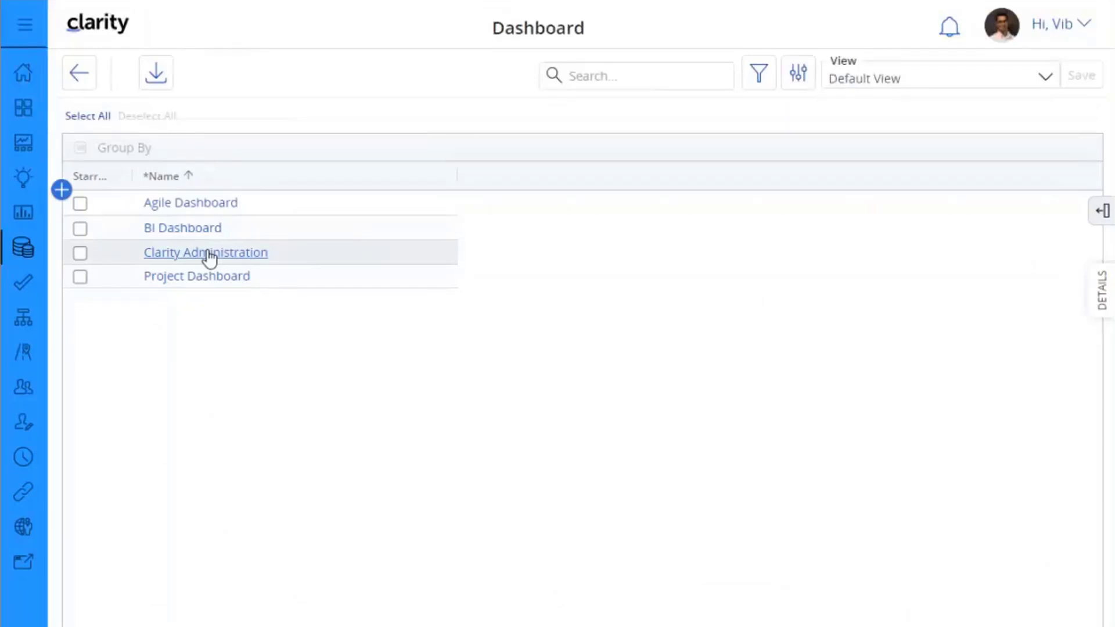
{"action": "left_click", "coordinate": [207, 254]}
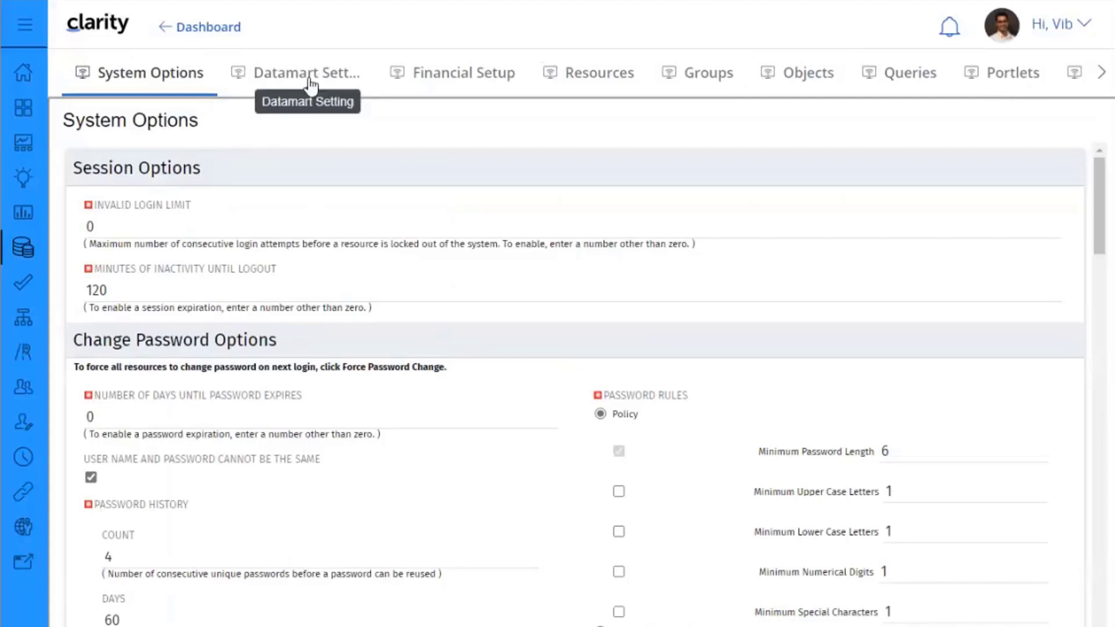
{"action": "left_click", "coordinate": [312, 85]}
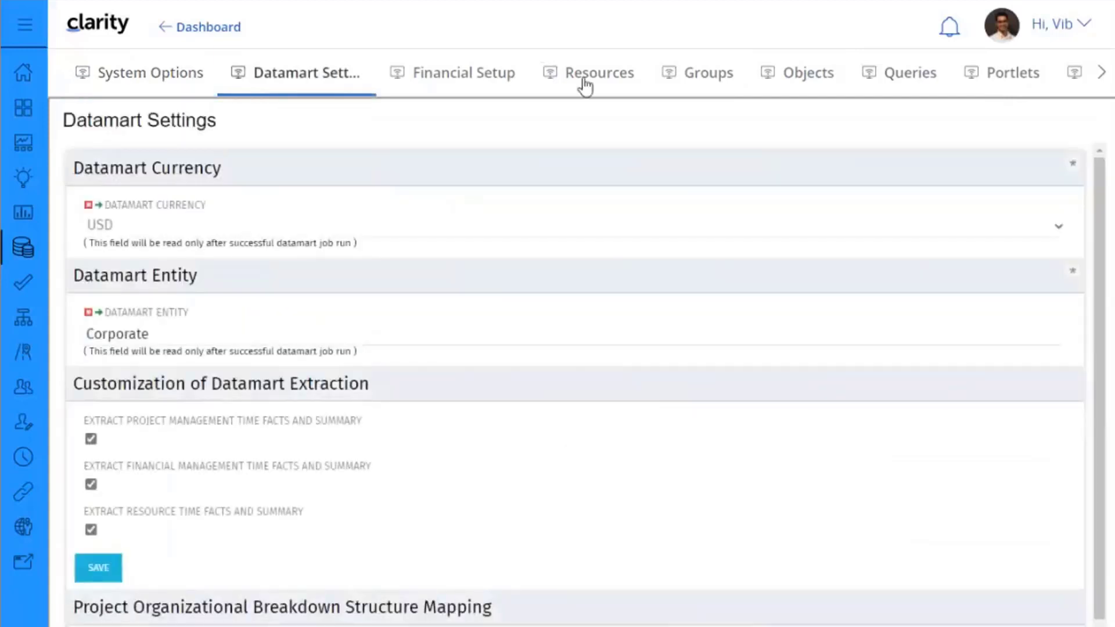
{"action": "left_click", "coordinate": [596, 81]}
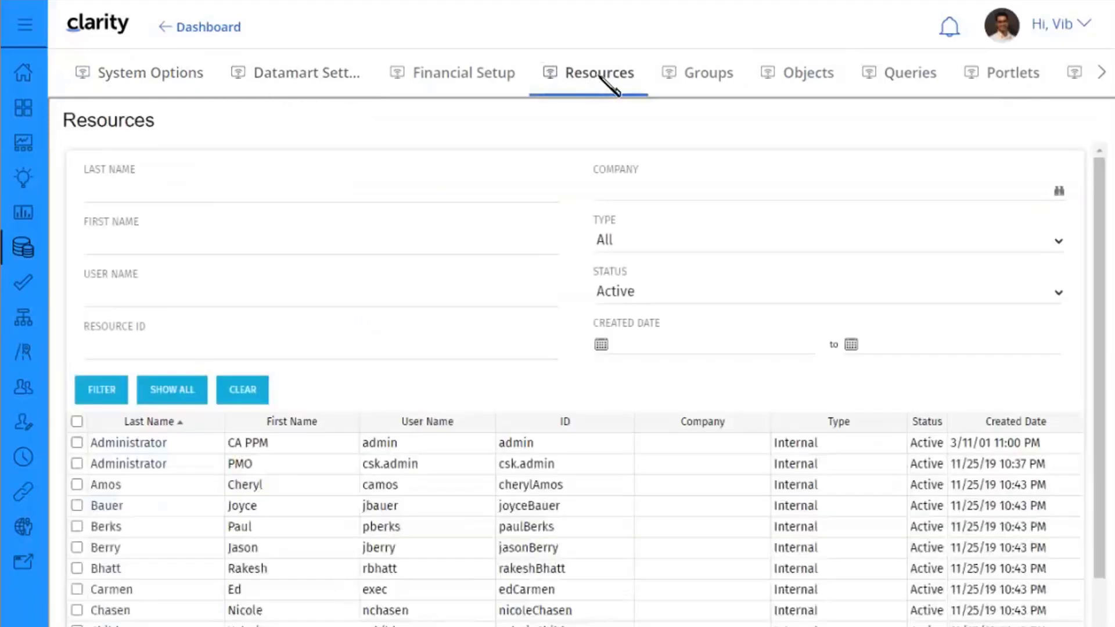
{"action": "left_click", "coordinate": [808, 82]}
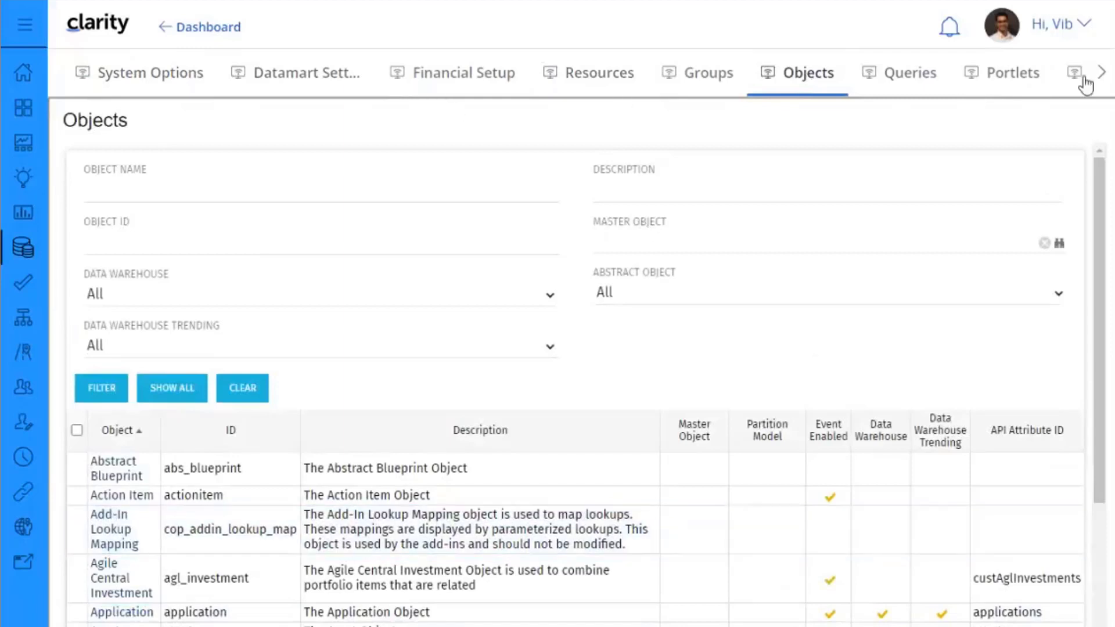
{"action": "left_click", "coordinate": [210, 29]}
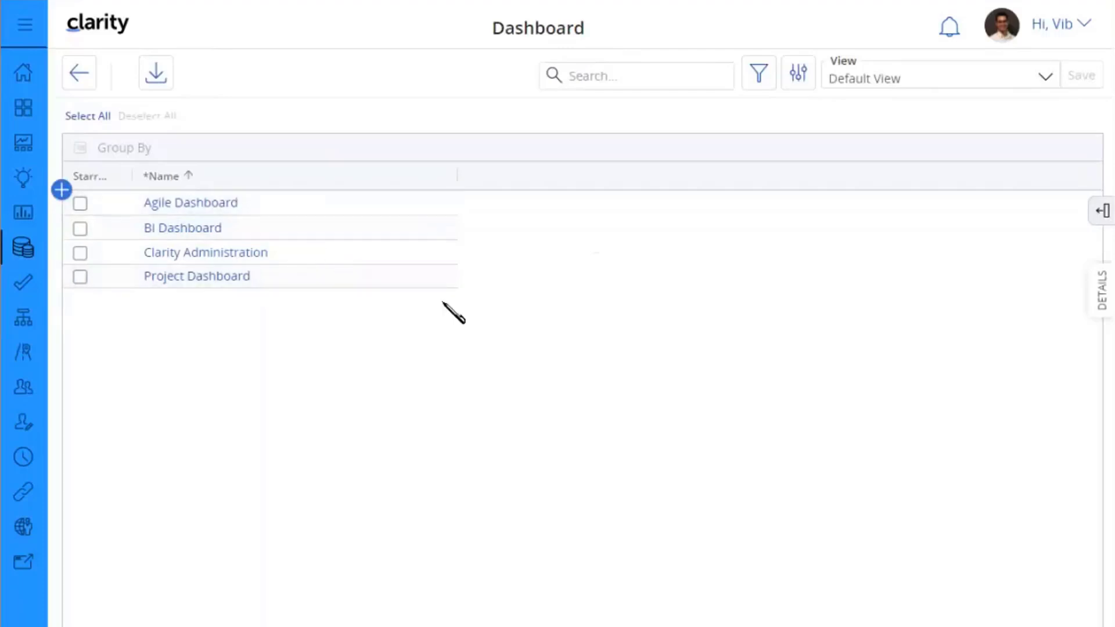
Step: Open the Project Dashboard record and set its Project Name filter to 4G Upgrade Readiness
{"action": "left_click", "coordinate": [185, 282]}
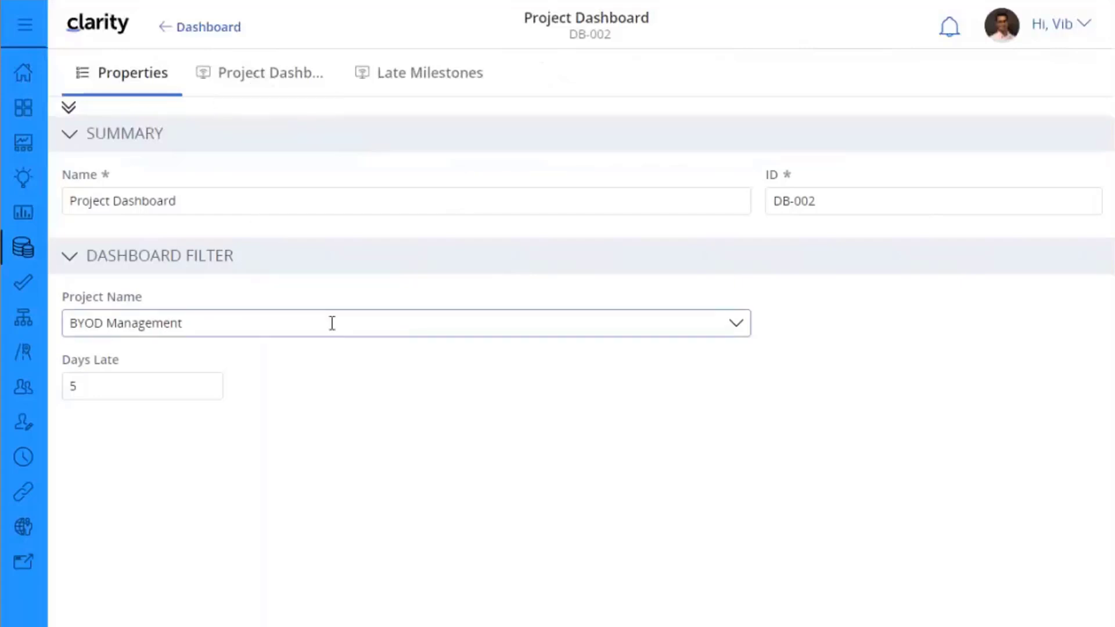
{"action": "left_click", "coordinate": [735, 327]}
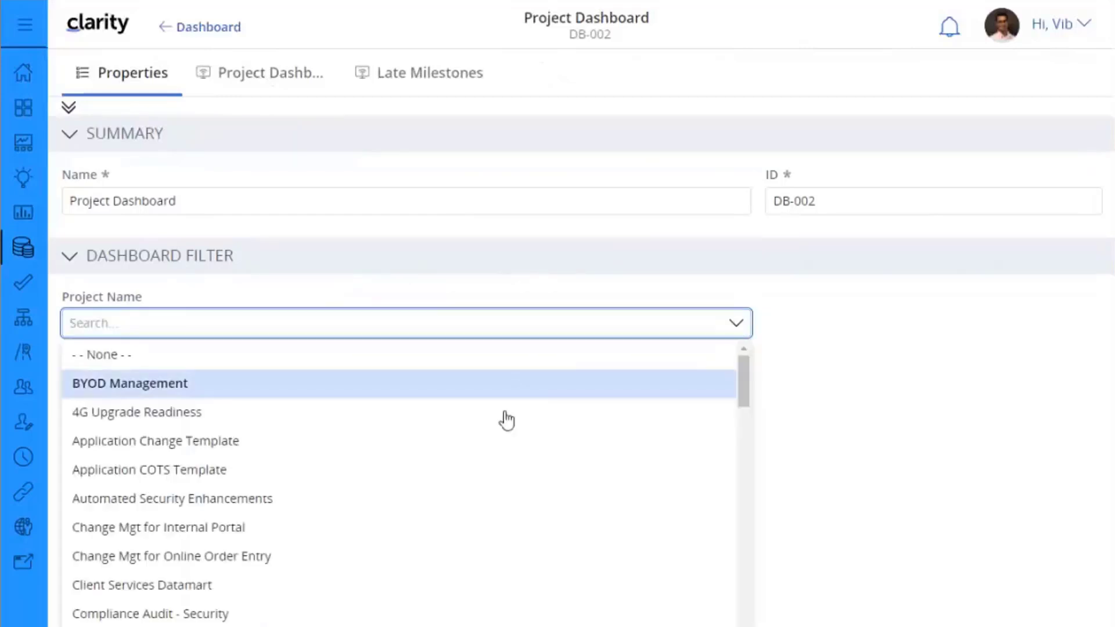
{"action": "left_click", "coordinate": [357, 423]}
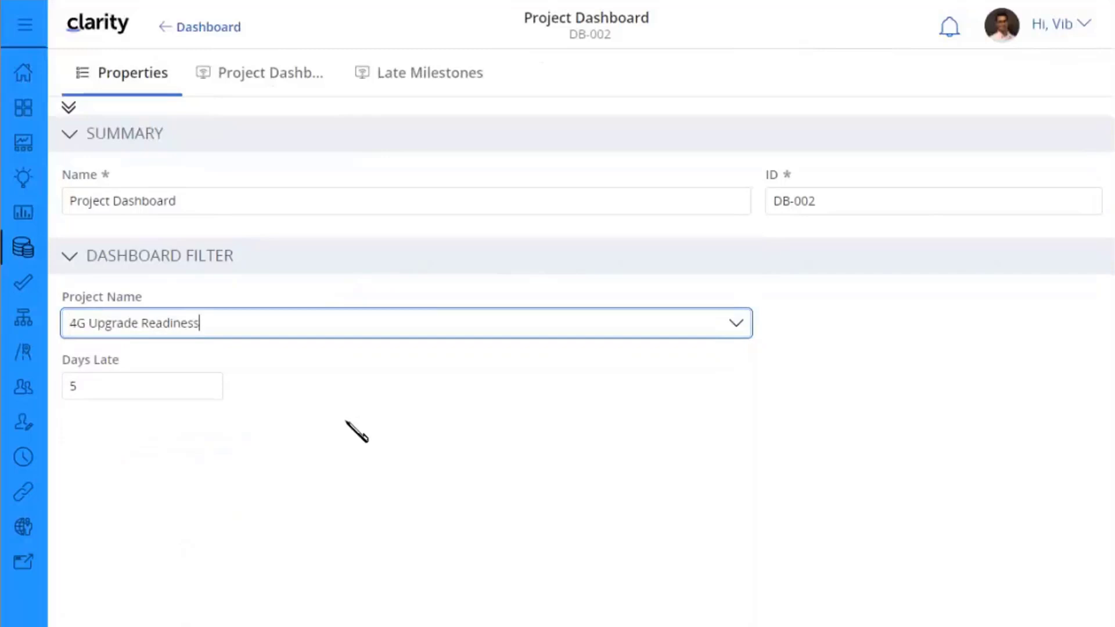
{"action": "left_click", "coordinate": [368, 433]}
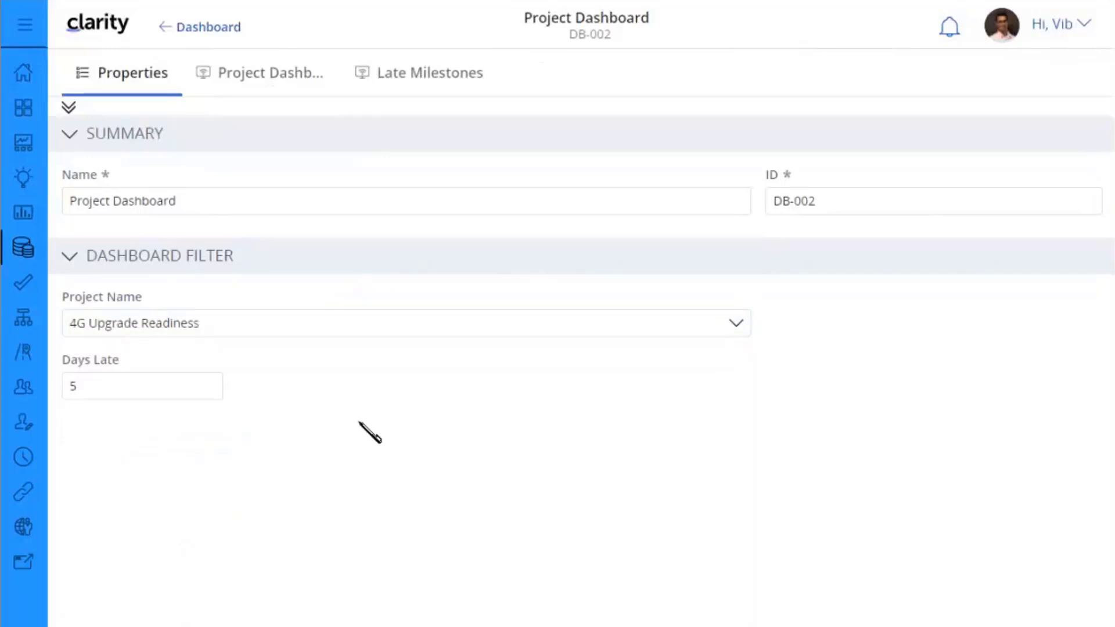
Step: View the 4G Upgrade Readiness dashboard, then refilter to Change Mgt for Internal Portal and view it
{"action": "left_click", "coordinate": [259, 79]}
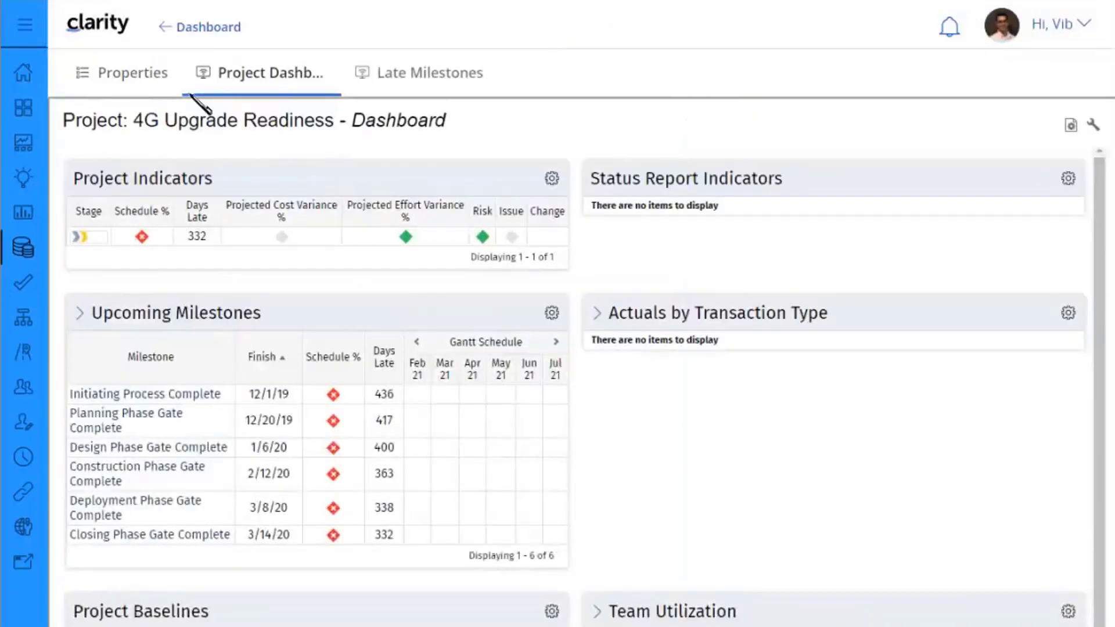
{"action": "left_click", "coordinate": [131, 82]}
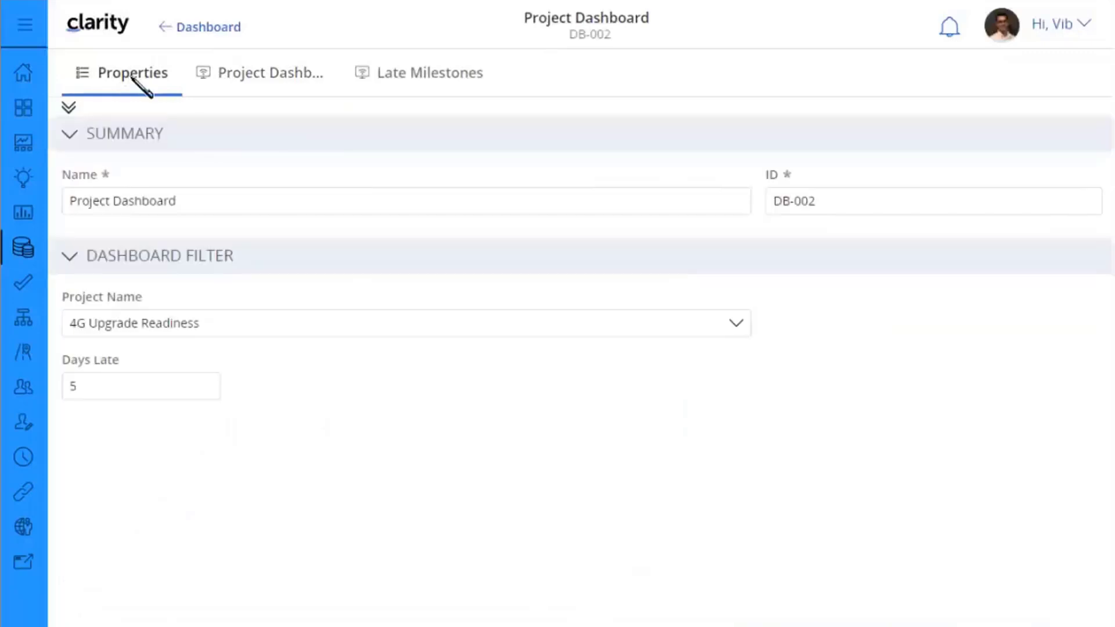
{"action": "left_click", "coordinate": [244, 322]}
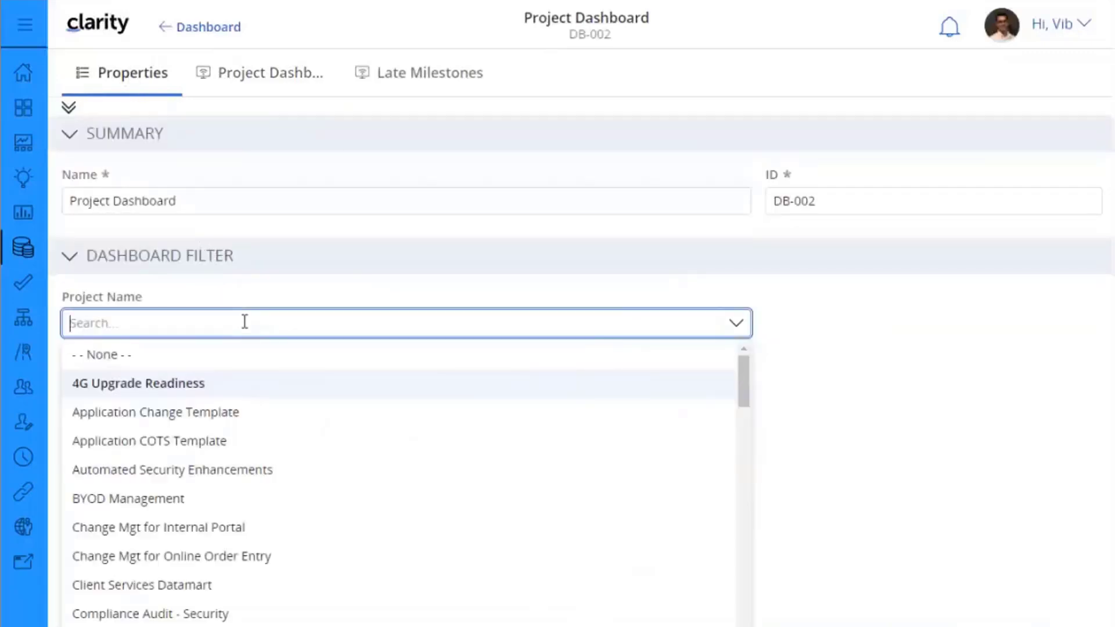
{"action": "left_click", "coordinate": [267, 530]}
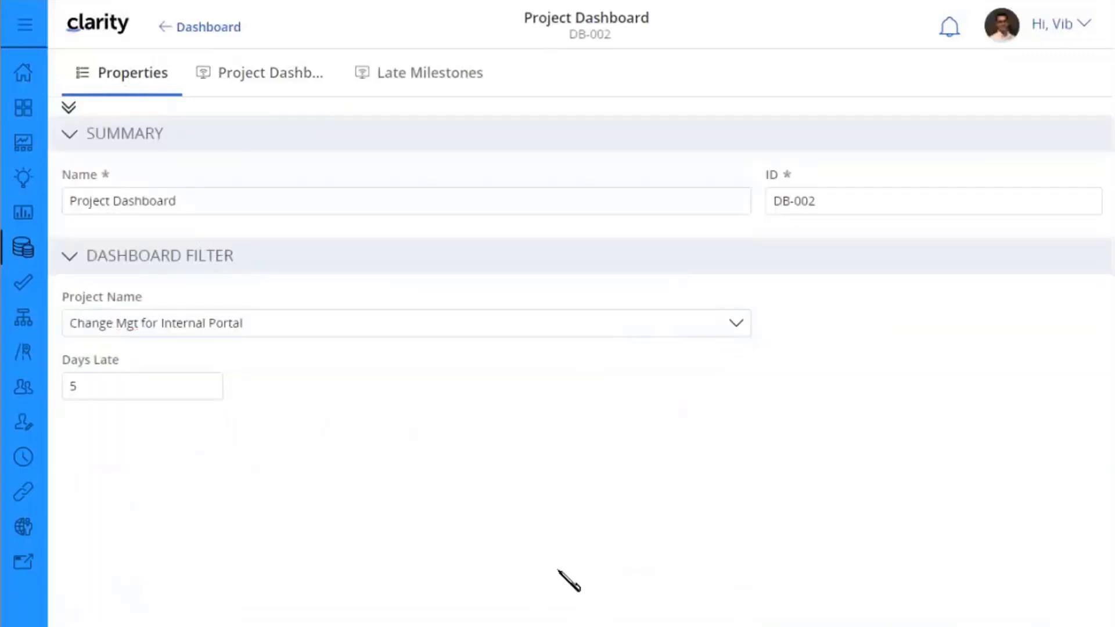
{"action": "left_click", "coordinate": [270, 79]}
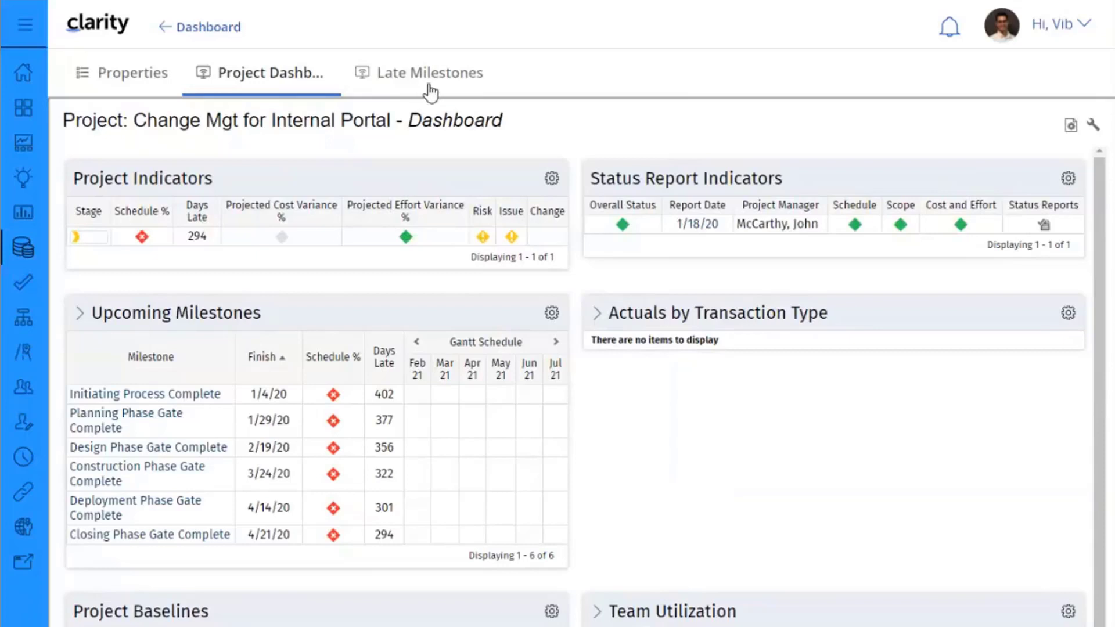
{"action": "left_click", "coordinate": [133, 80]}
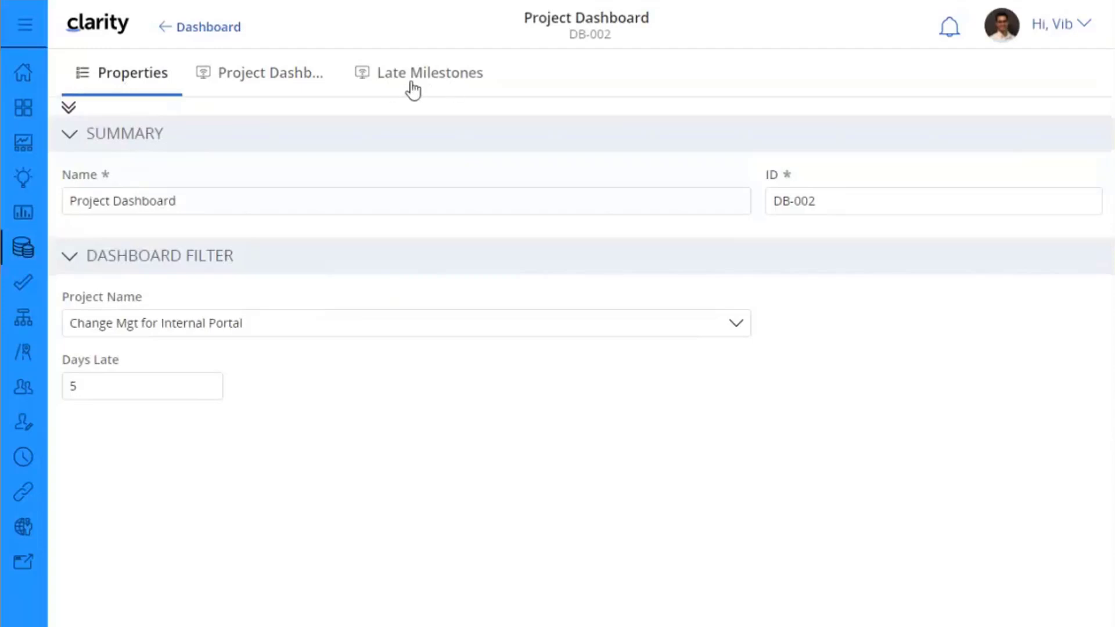
Step: Review the Late Milestones list with Days Late at 5
{"action": "left_click", "coordinate": [100, 383]}
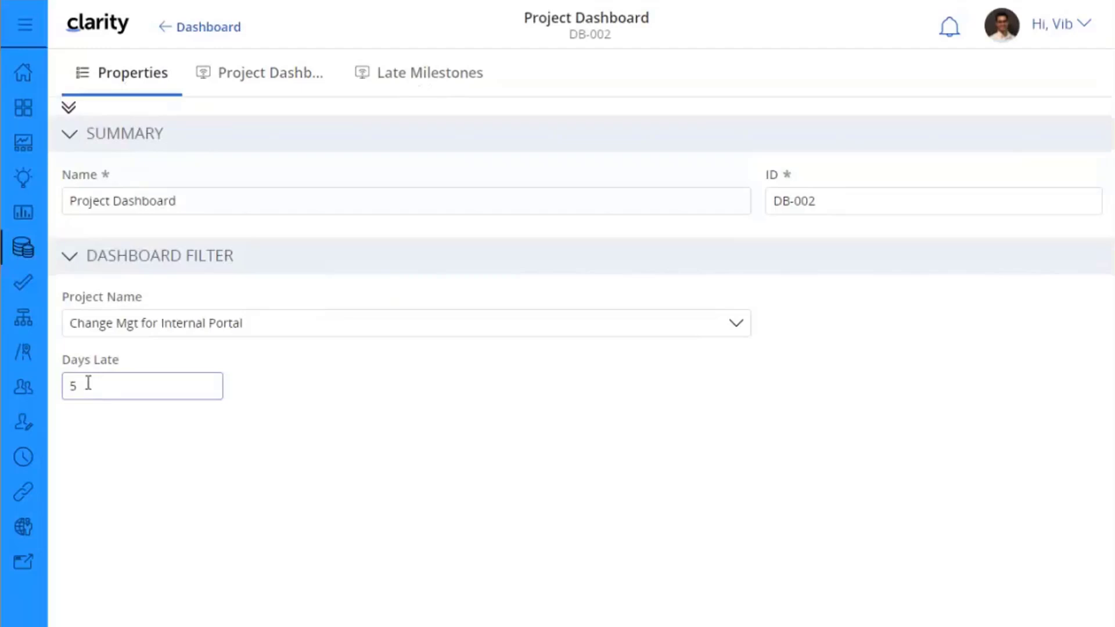
{"action": "left_click", "coordinate": [412, 86]}
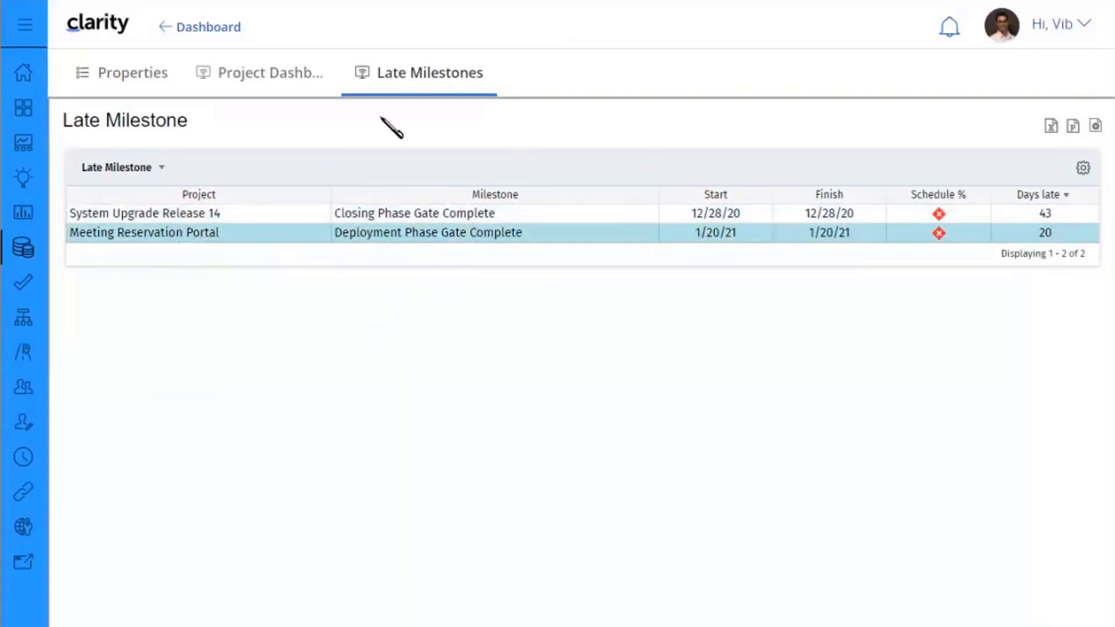
{"action": "left_click", "coordinate": [127, 81]}
Step: Change Days Late to 30, confirm only one late milestone remains, and go to Administration
{"action": "left_click", "coordinate": [117, 386]}
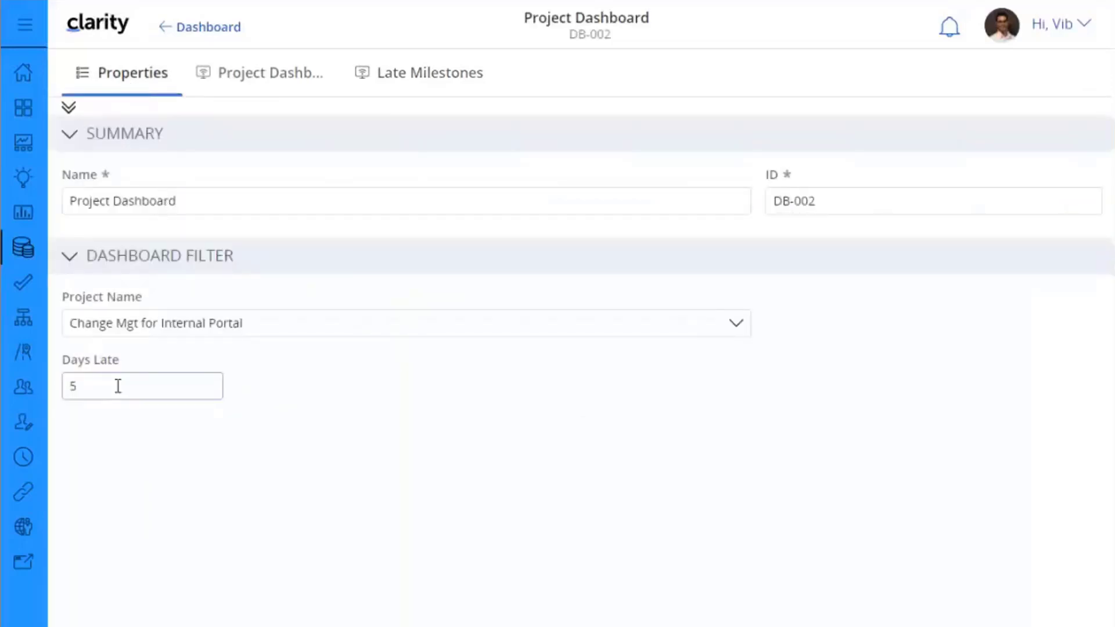
{"action": "double_click", "coordinate": [83, 390]}
{"action": "type", "text": "30"}
{"action": "left_click", "coordinate": [146, 472]}
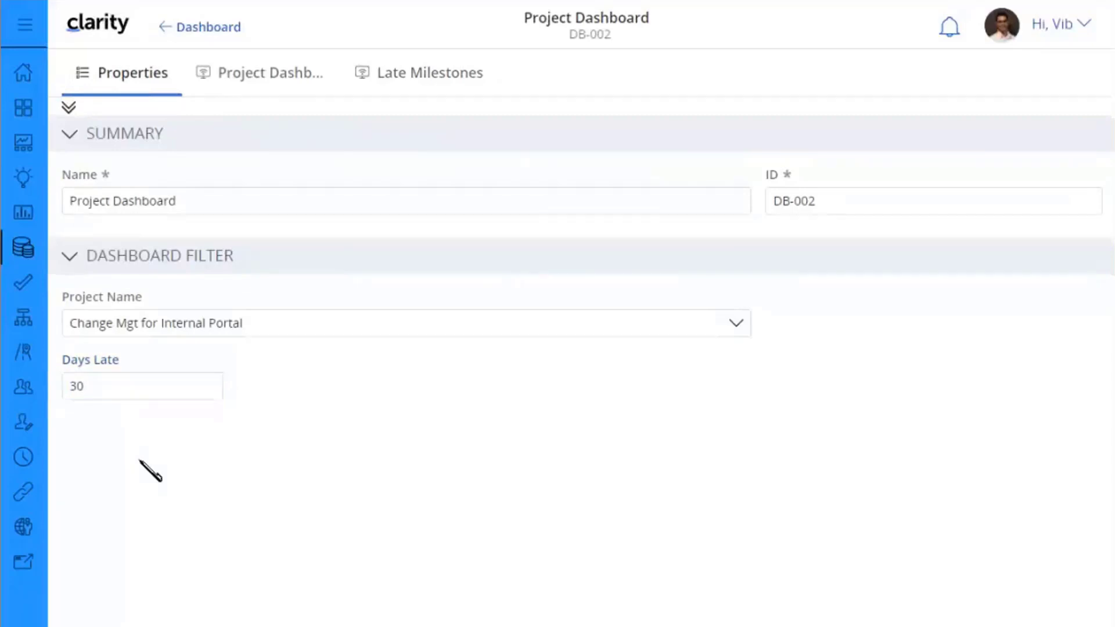
{"action": "left_click", "coordinate": [402, 87]}
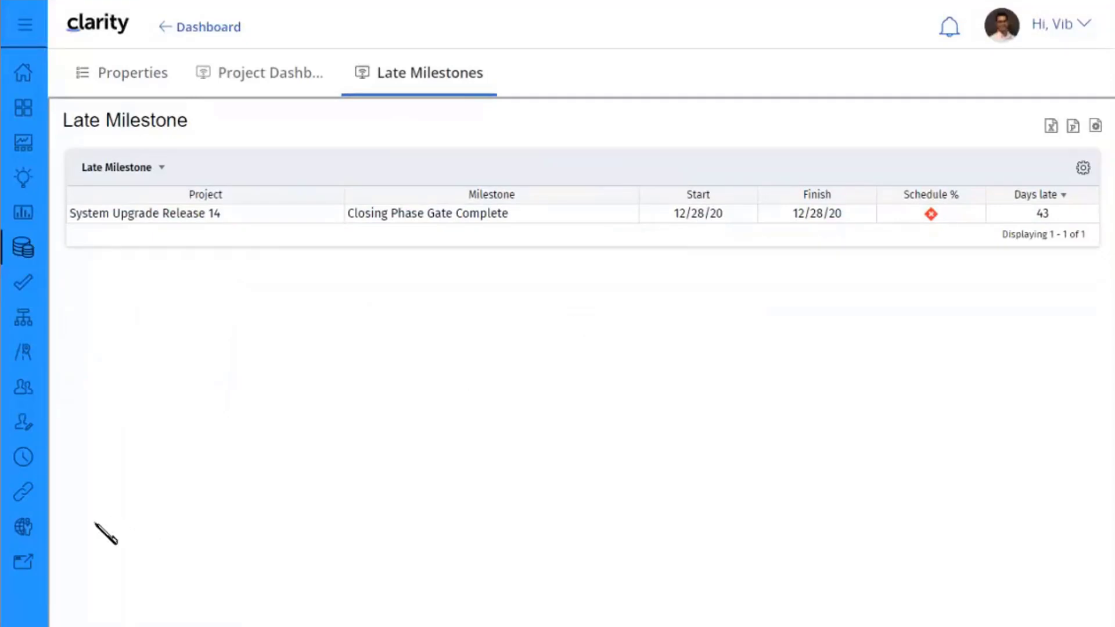
{"action": "left_click", "coordinate": [24, 530]}
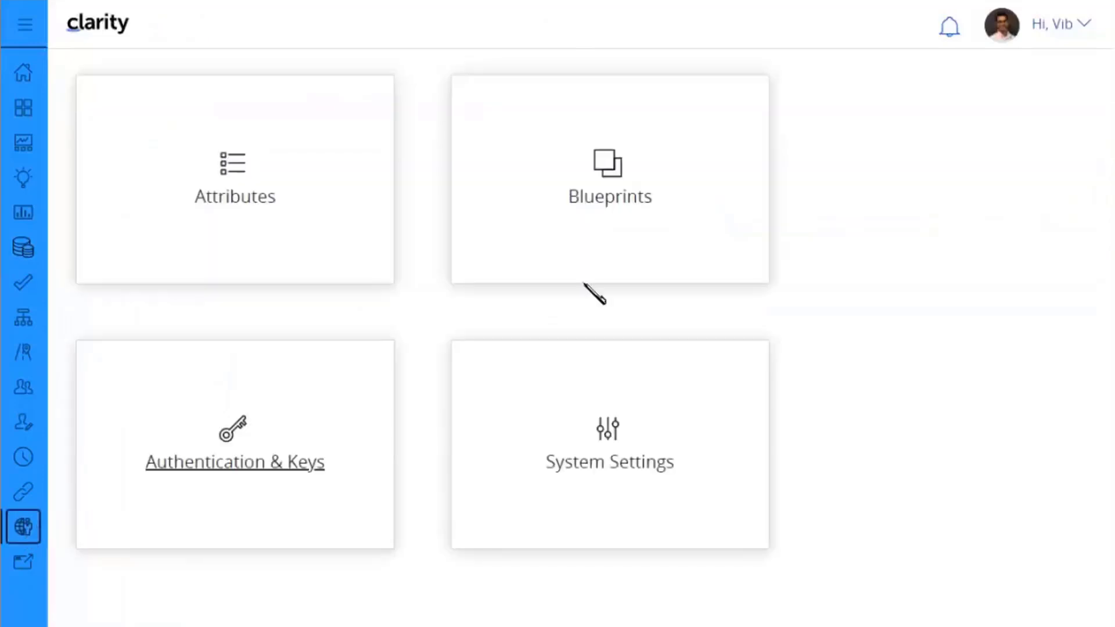
Step: Open the Clarity Dashboard blueprint's PROJECT DASHBOARD module configuration from its Modules list
{"action": "left_click", "coordinate": [620, 204]}
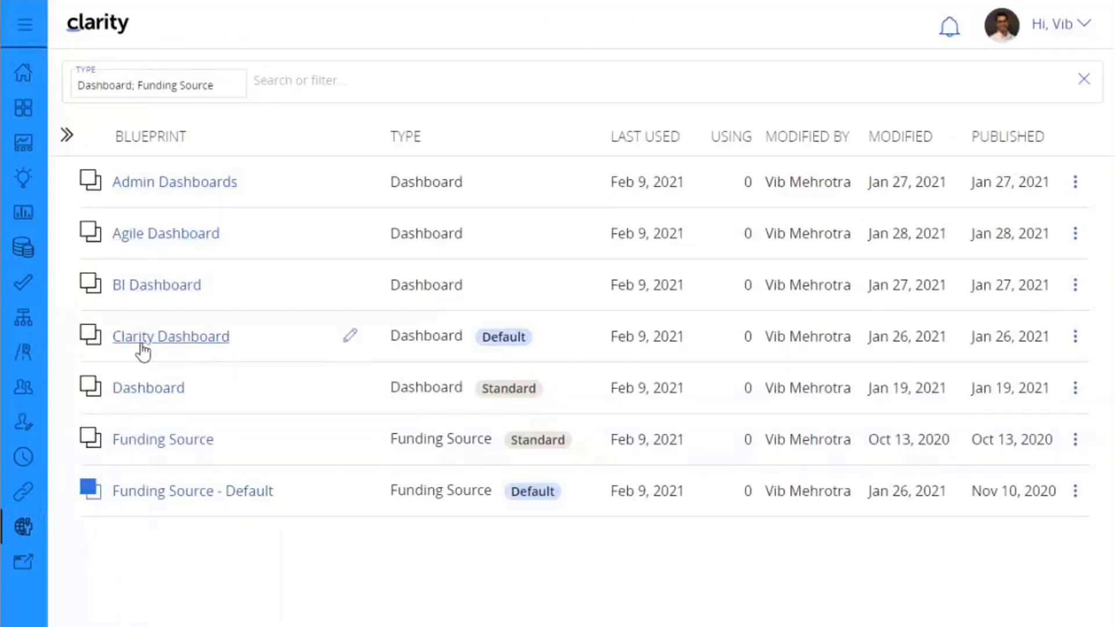
{"action": "left_click", "coordinate": [143, 338]}
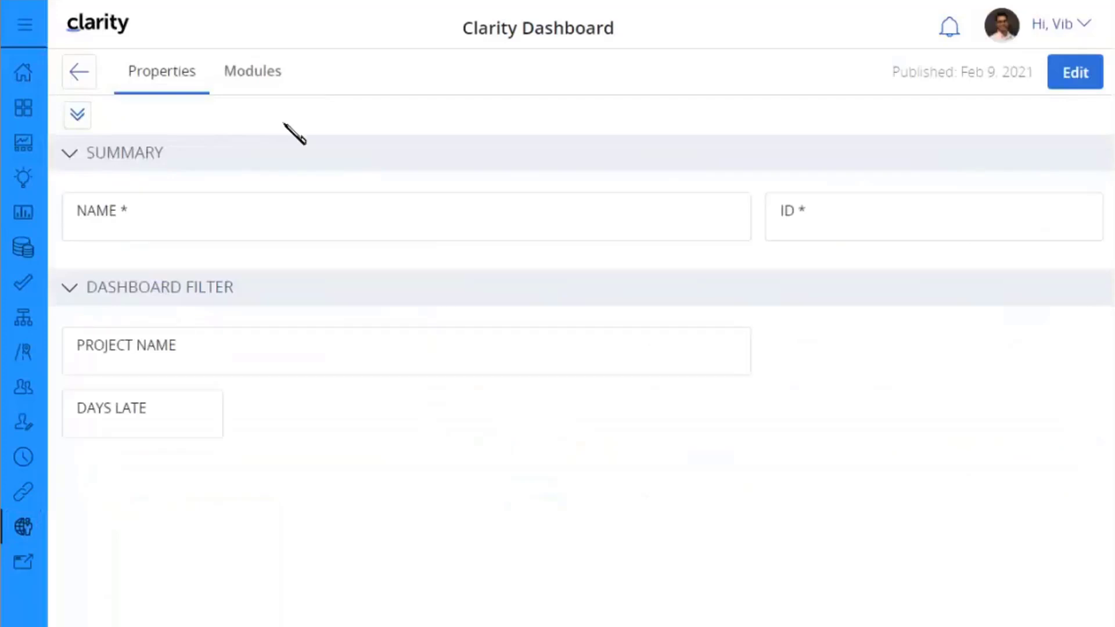
{"action": "left_click", "coordinate": [241, 72]}
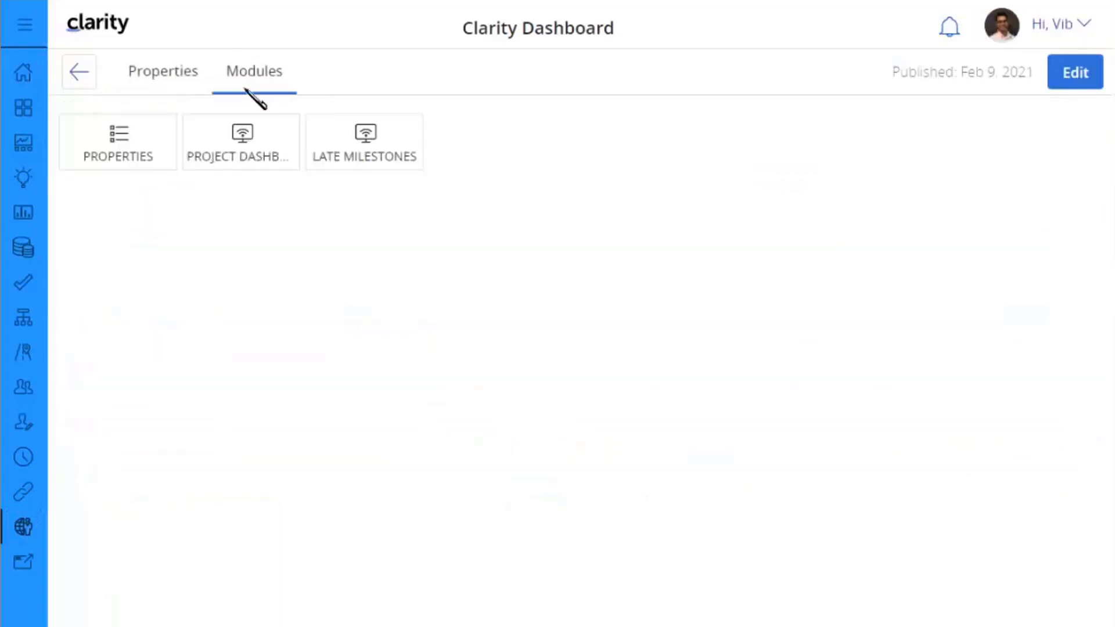
{"action": "left_click", "coordinate": [244, 149]}
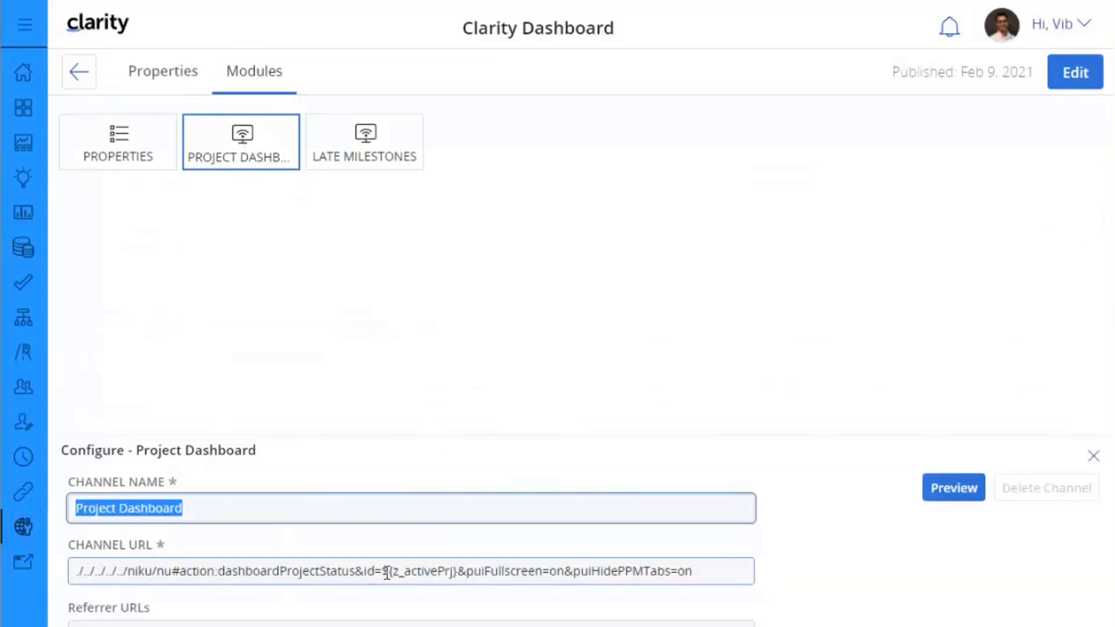
Step: Highlight ${z_activePrj} in the Project Dashboard URL and ${z_daysLate} in the Late Milestones URL
{"action": "left_click_drag", "start_coordinate": [383, 572], "coordinate": [460, 572]}
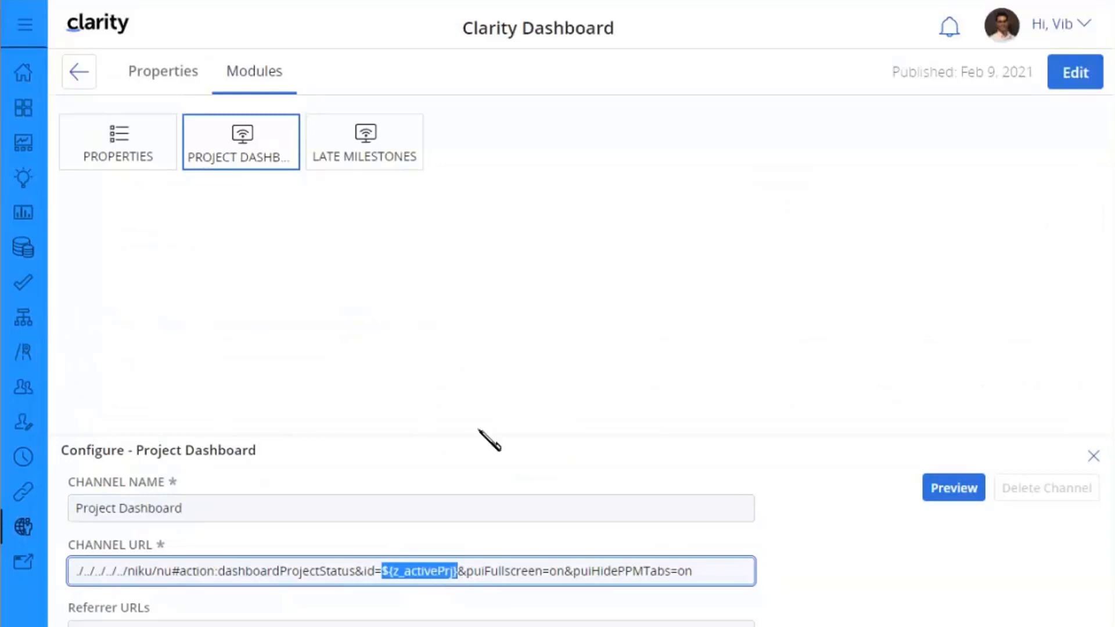
{"action": "left_click", "coordinate": [370, 158]}
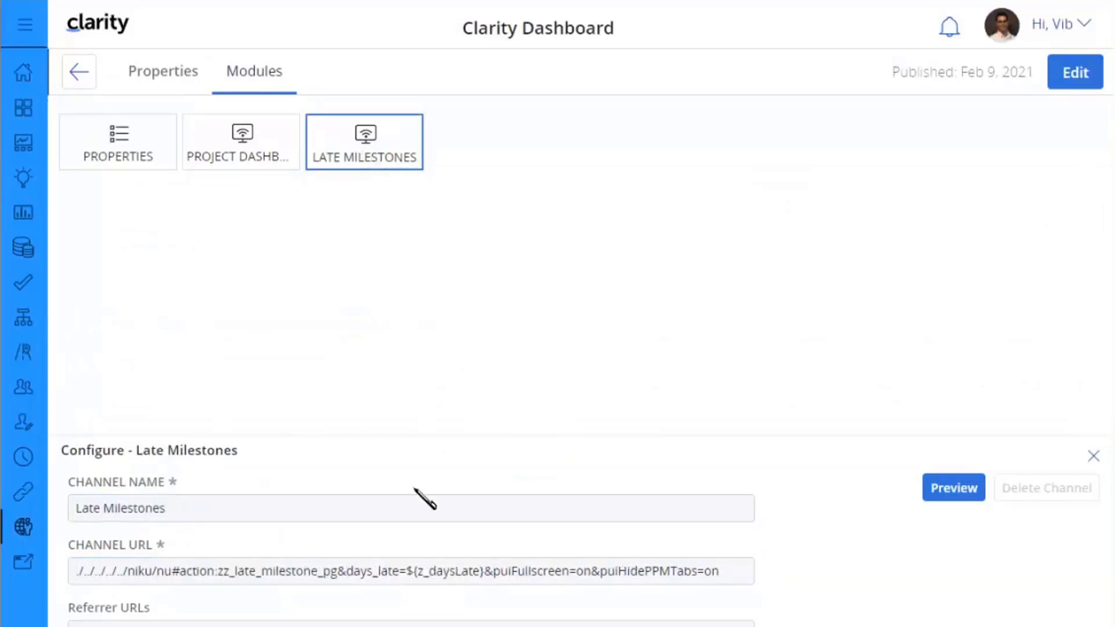
{"action": "left_click_drag", "start_coordinate": [406, 571], "coordinate": [485, 571]}
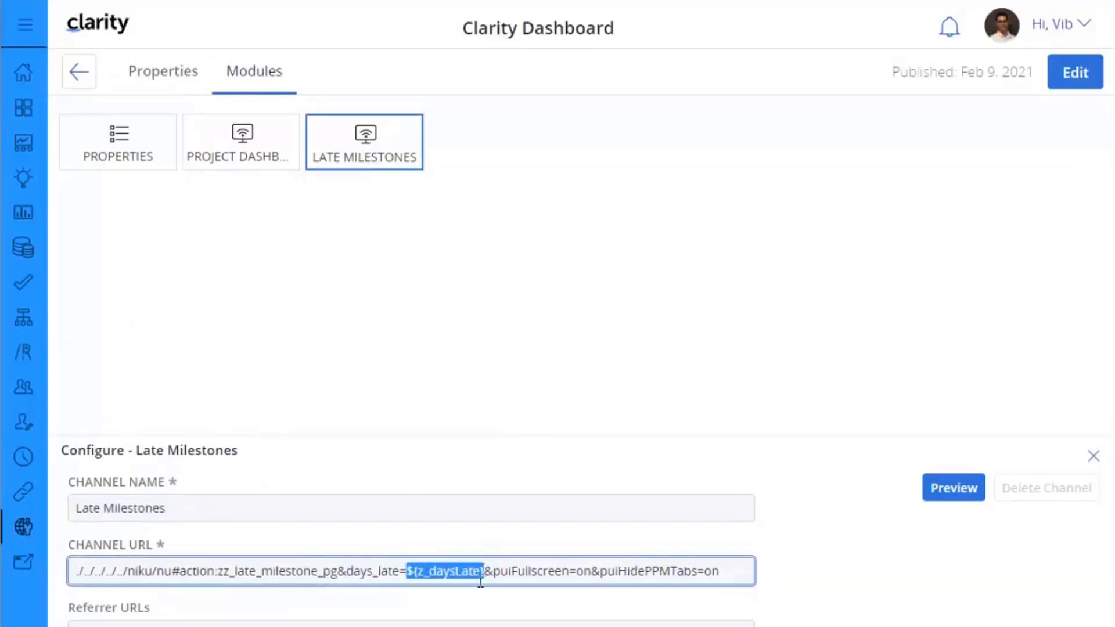